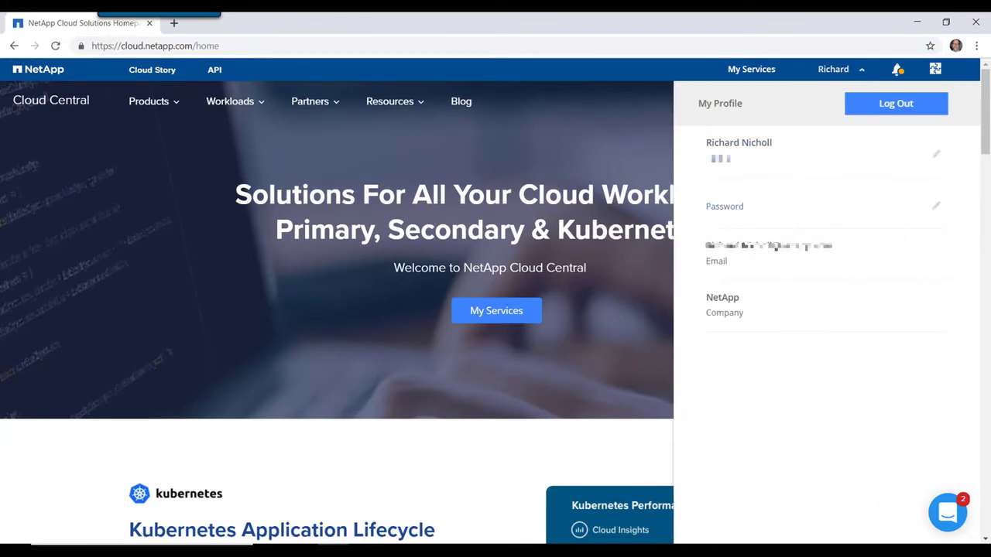
Dismiss the profile panel and open the API documentation page from My Services
{"action": "left_click", "coordinate": [832, 69]}
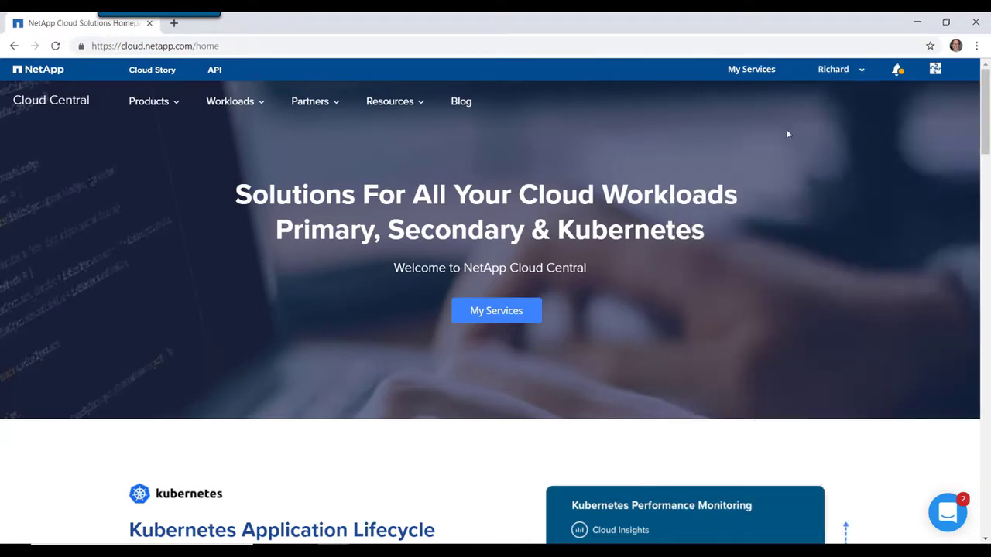
{"action": "left_click", "coordinate": [503, 313]}
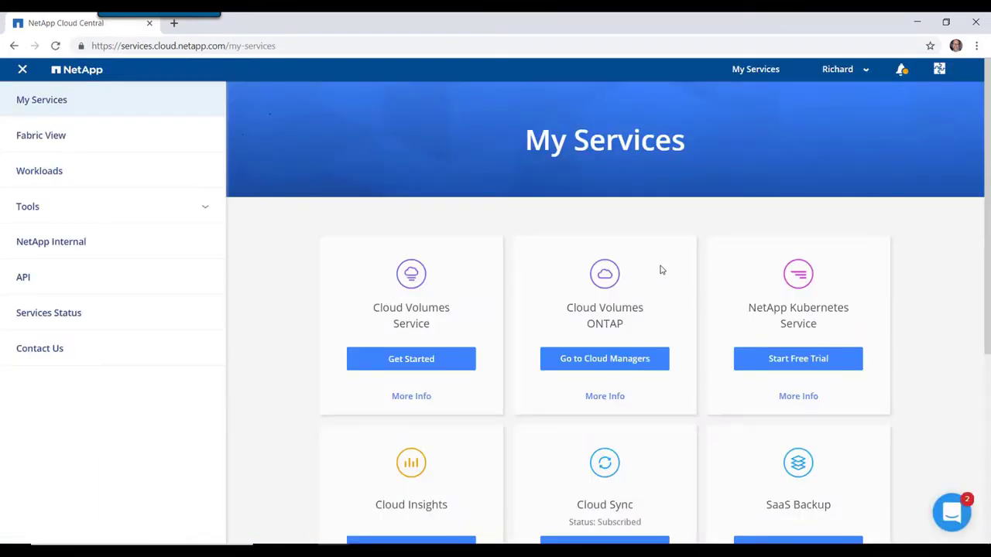
{"action": "left_click", "coordinate": [77, 280]}
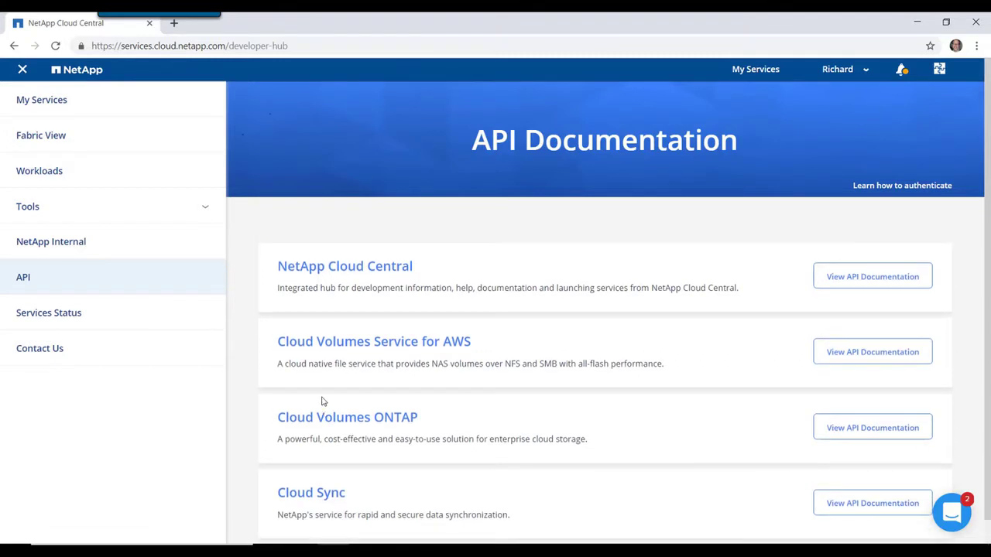
Open the instructions on how to authenticate and show the federated access variant
{"action": "left_click", "coordinate": [891, 187]}
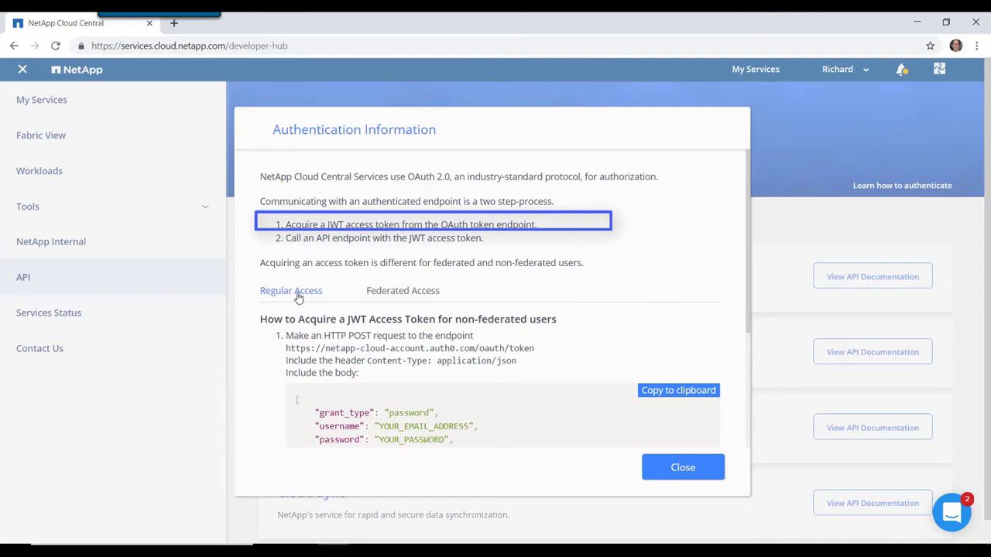
{"action": "left_click", "coordinate": [412, 295]}
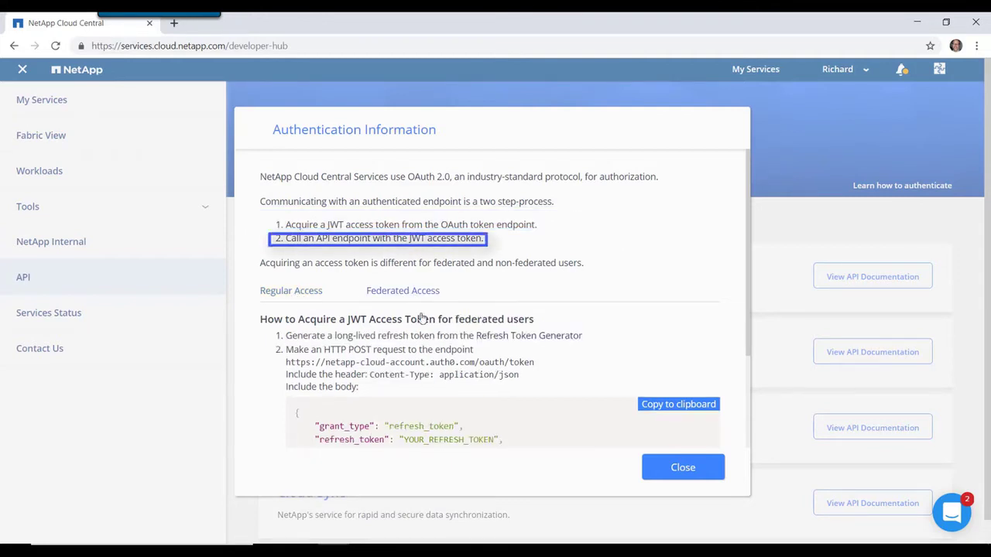
{"action": "left_click_drag", "start_coordinate": [548, 130], "coordinate": [538, 91]}
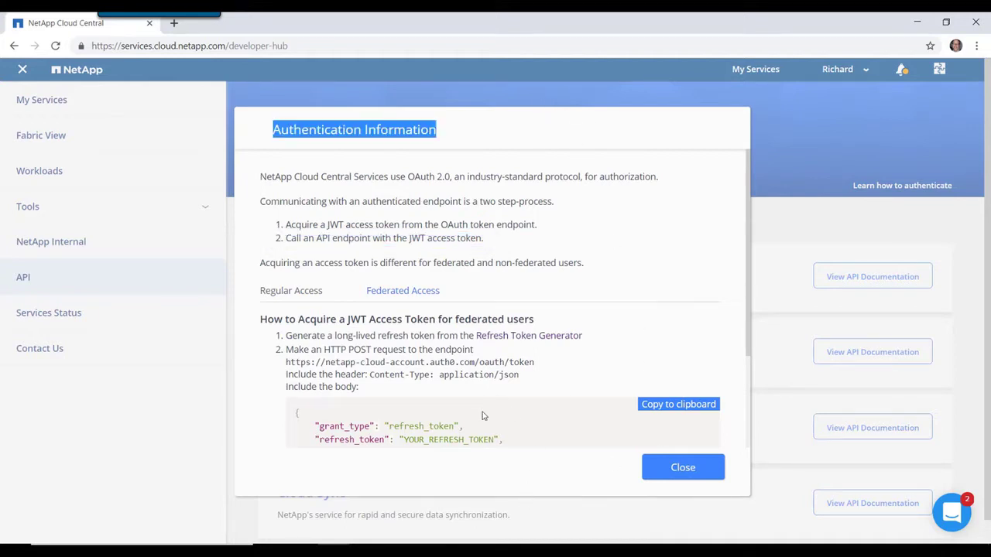
{"action": "left_click", "coordinate": [441, 346]}
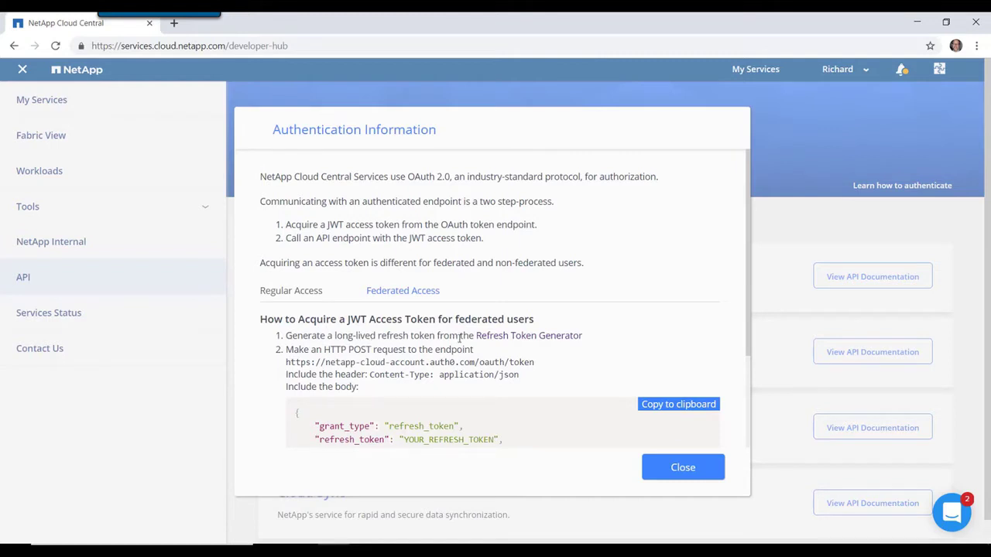
Generate a refresh token for the Cloud Manager APIs in the Refresh Token Generator and copy it
{"action": "left_click", "coordinate": [537, 338]}
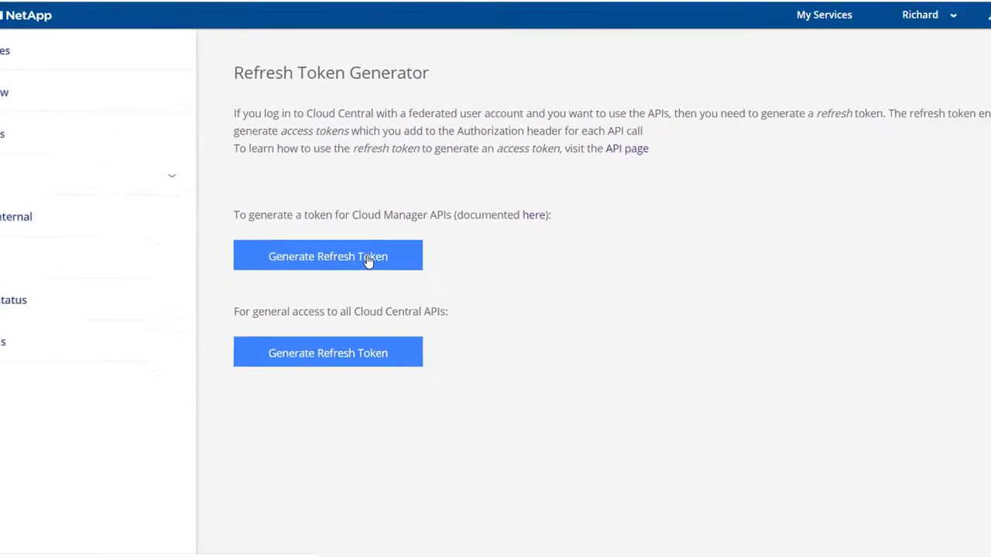
{"action": "left_click", "coordinate": [368, 262]}
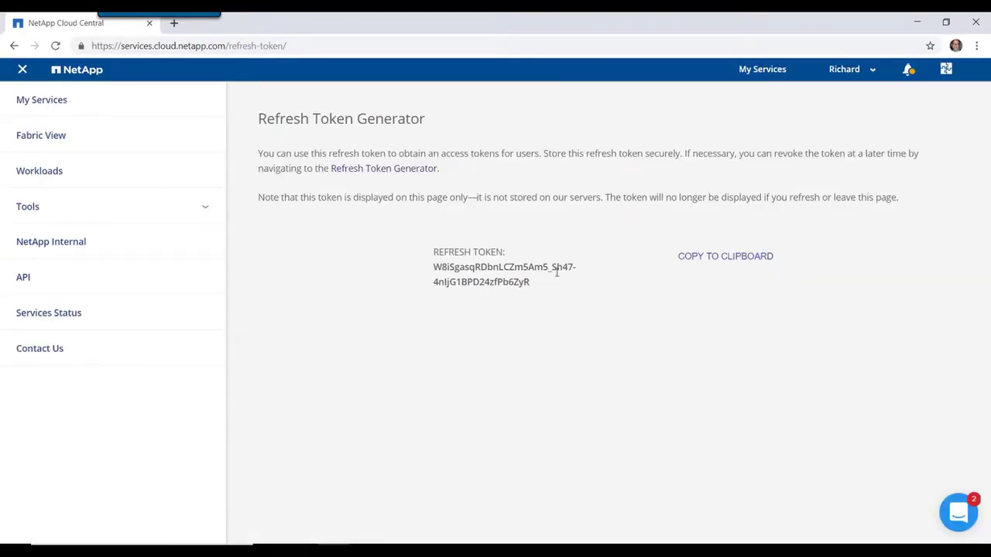
{"action": "left_click", "coordinate": [702, 259]}
In Visual Studio Code, paste the refresh token beneath the "Cloud Manager Refresh Token" heading, then minimize the editor
{"action": "left_click", "coordinate": [526, 553]}
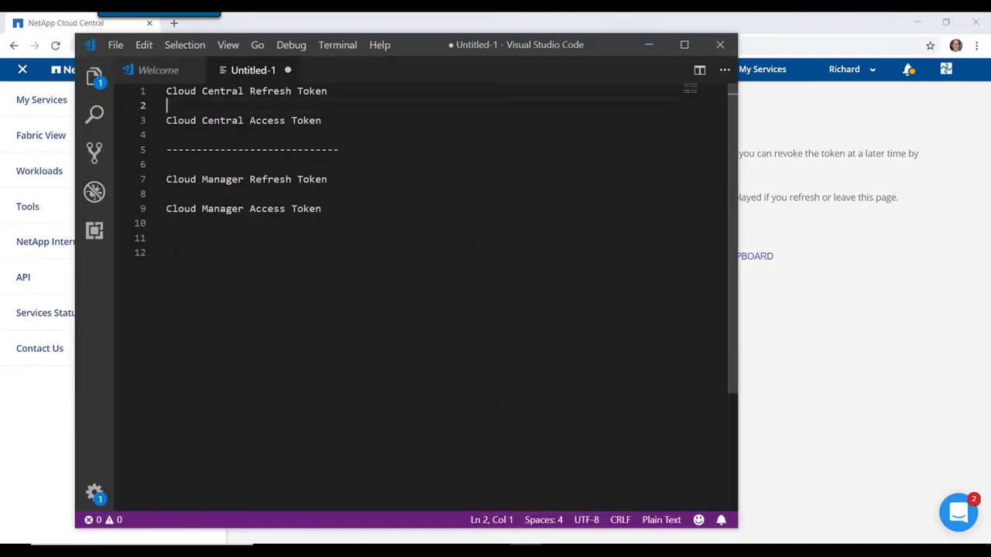
{"action": "left_click", "coordinate": [192, 192]}
{"action": "key", "text": "ctrl+v"}
{"action": "key", "text": "Return"}
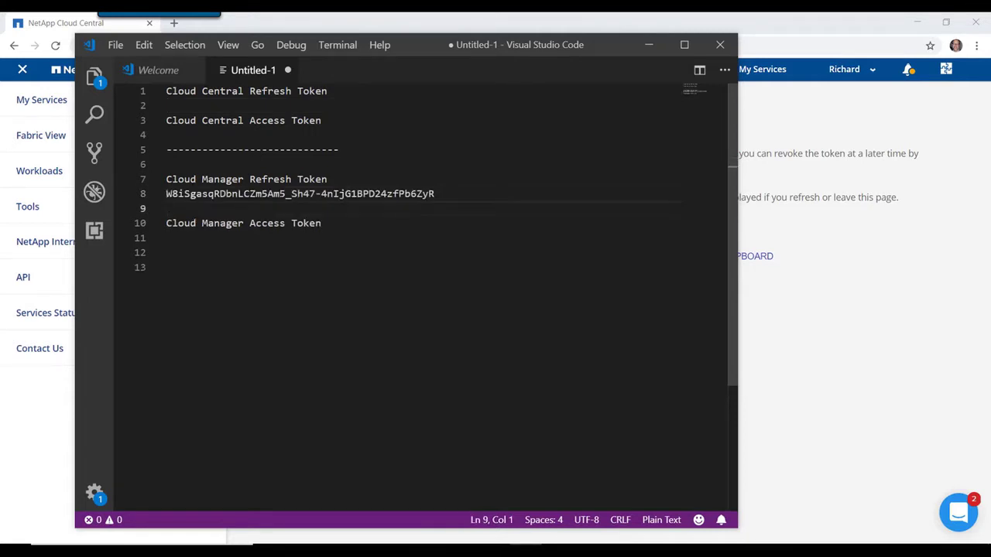
{"action": "left_click", "coordinate": [648, 45]}
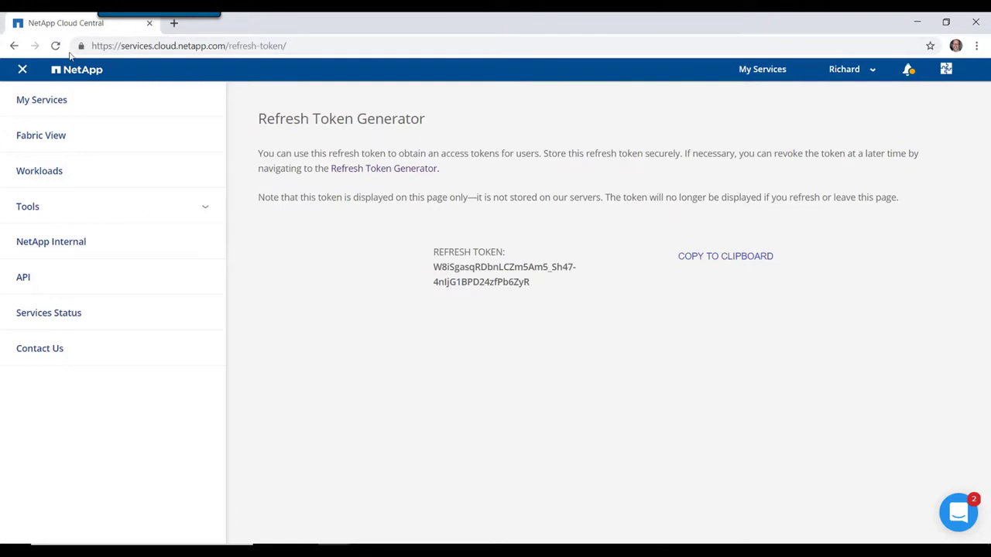
Return to the Refresh Token Generator, generate a token for general access to all Cloud Central APIs, and copy it
{"action": "left_click", "coordinate": [14, 45]}
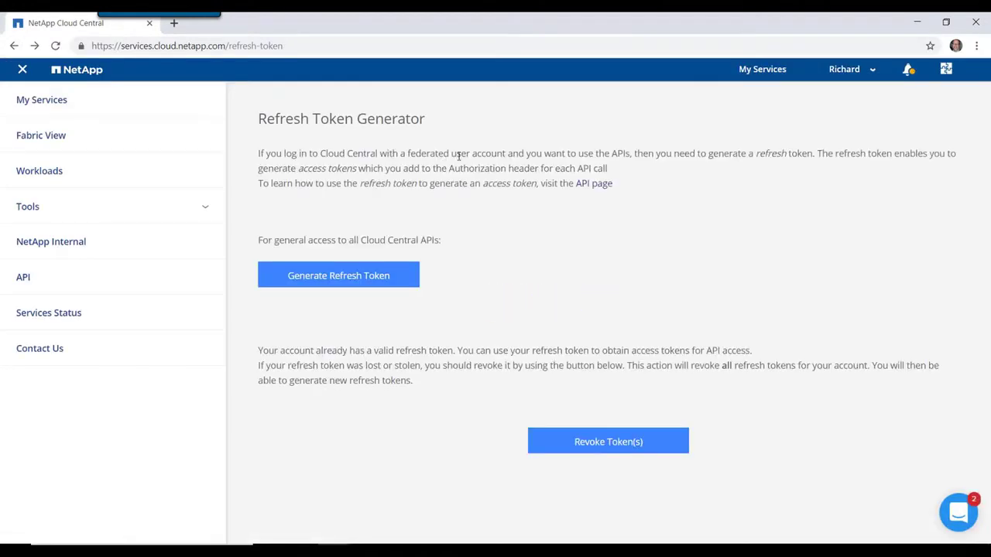
{"action": "left_click", "coordinate": [368, 282]}
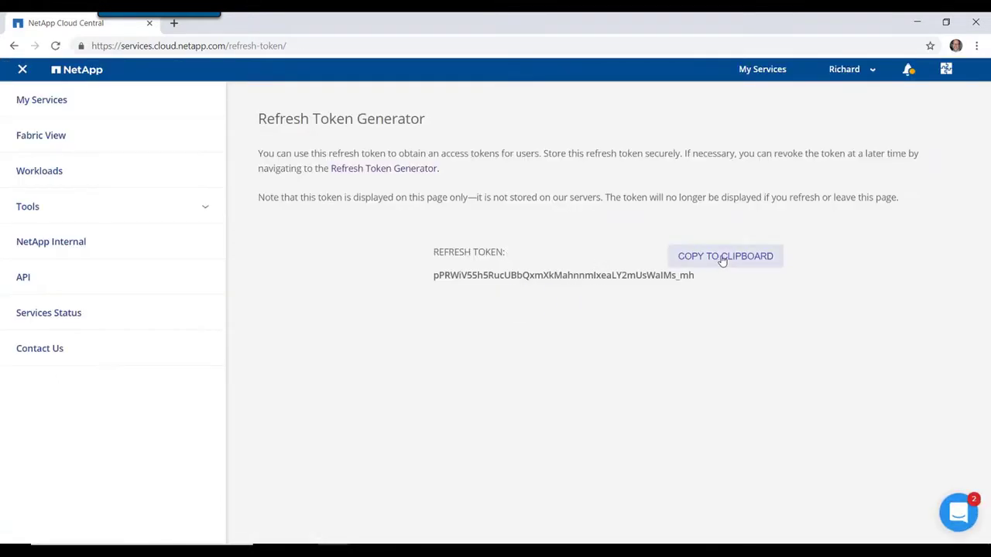
{"action": "left_click", "coordinate": [720, 259]}
In Visual Studio Code, paste the copied token beneath the "Cloud Central Refresh Token" heading
{"action": "key", "text": "alt+Tab"}
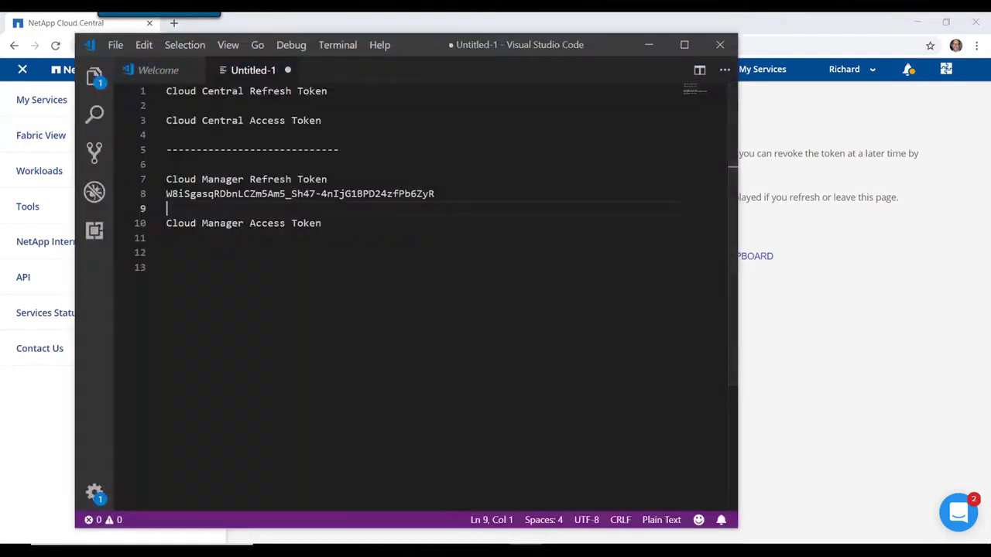
{"action": "left_click", "coordinate": [166, 105]}
{"action": "key", "text": "ctrl+v"}
{"action": "key", "text": "Return"}
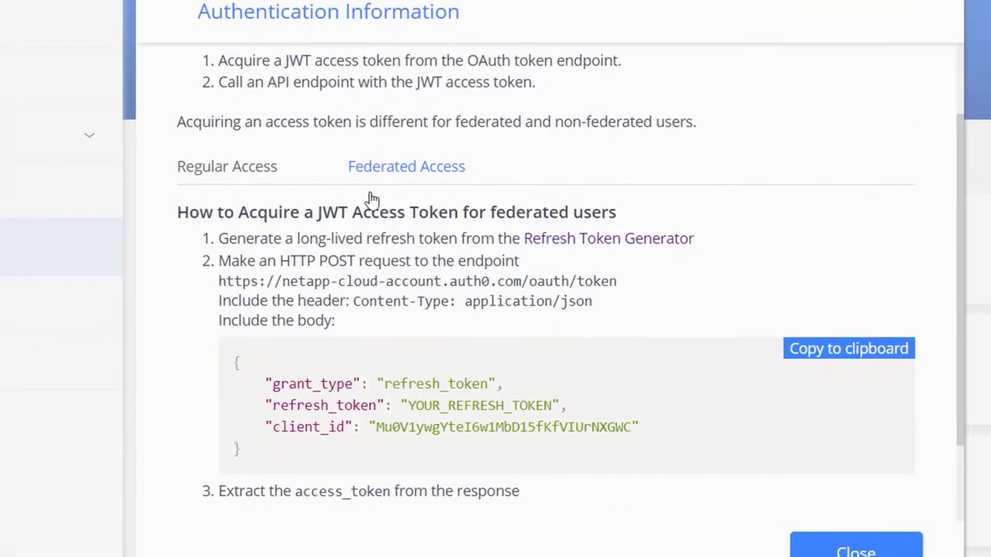
{"action": "left_click_drag", "start_coordinate": [279, 261], "coordinate": [349, 260]}
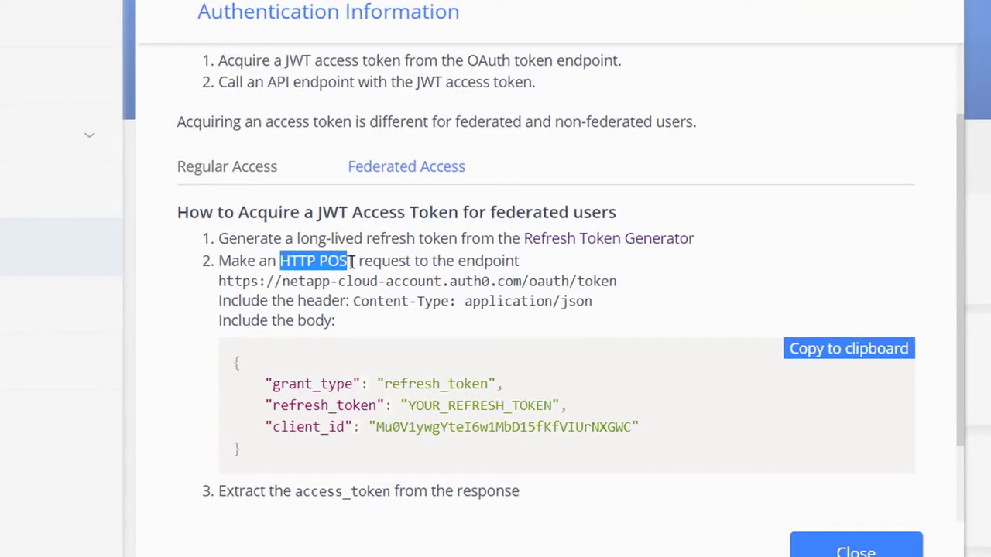
{"action": "left_click_drag", "start_coordinate": [220, 282], "coordinate": [620, 283]}
{"action": "right_click", "coordinate": [604, 284]}
{"action": "left_click", "coordinate": [648, 304]}
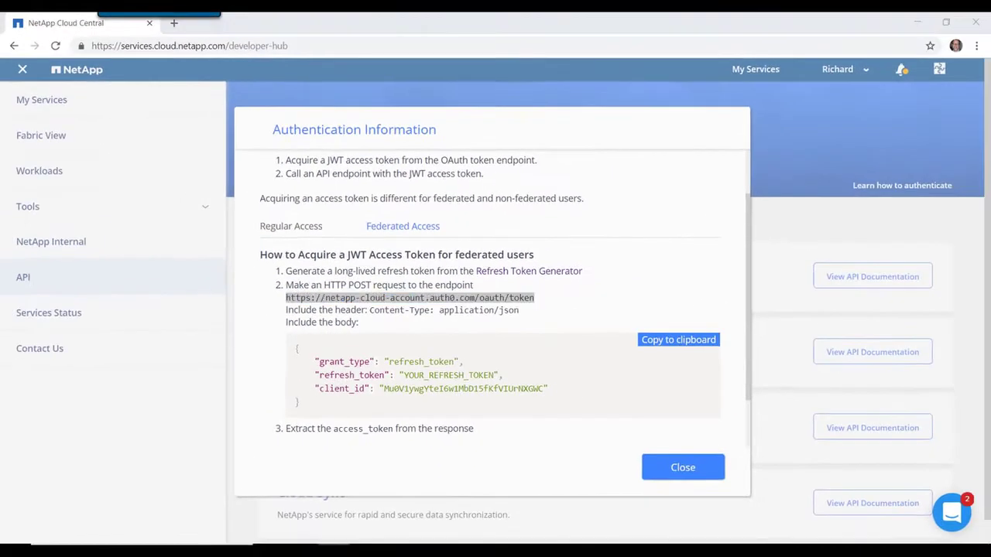
{"action": "mouse_move", "coordinate": [341, 551]}
{"action": "left_click", "coordinate": [370, 511]}
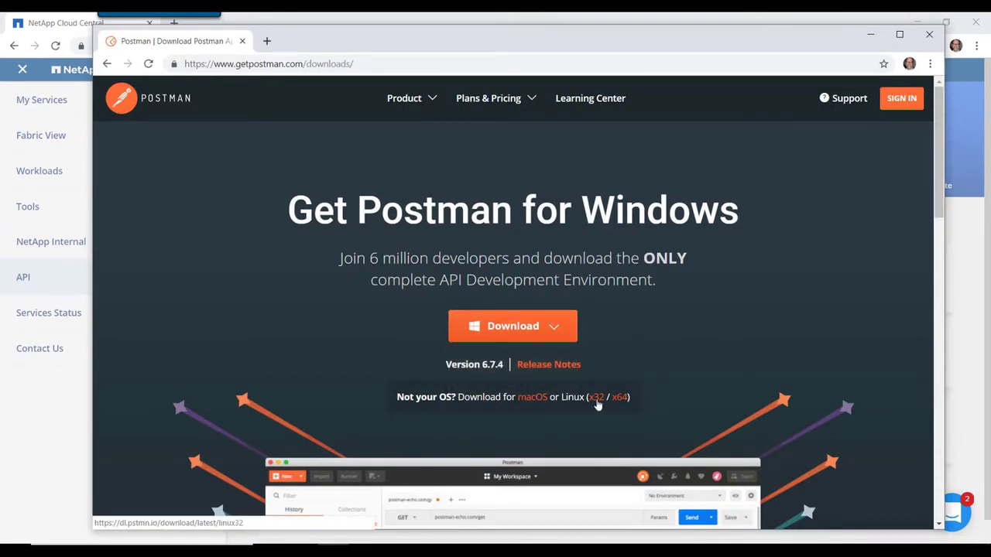
{"action": "left_click", "coordinate": [865, 37]}
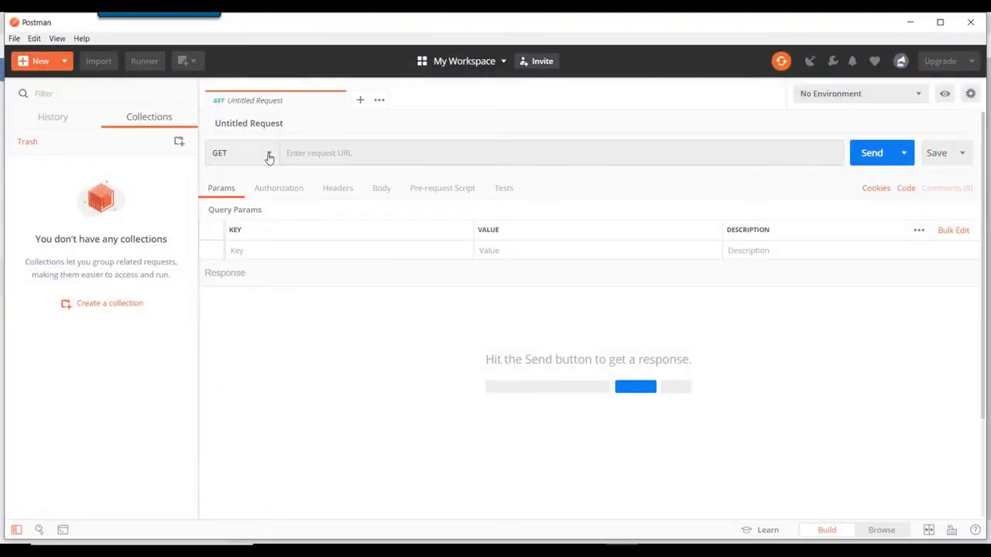
{"action": "left_click", "coordinate": [265, 159]}
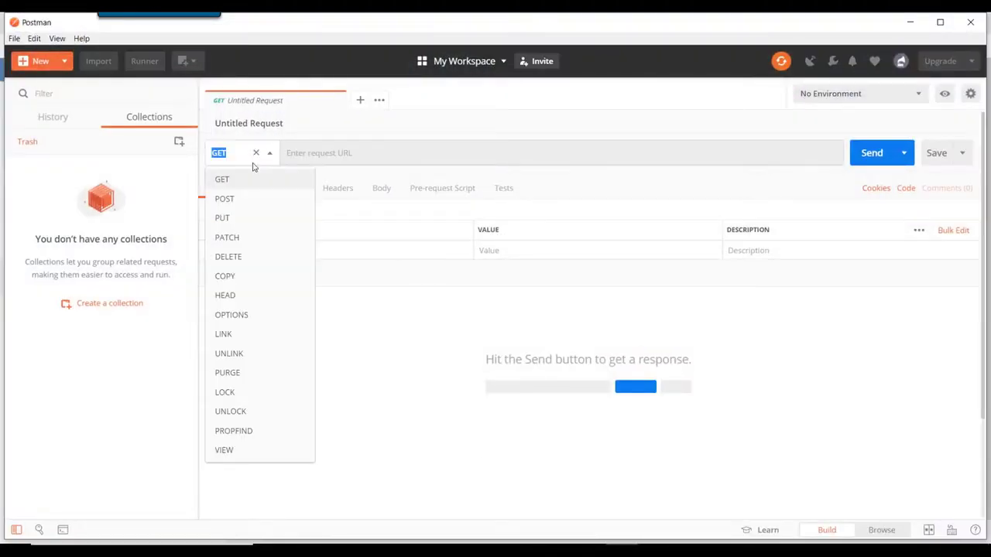
{"action": "left_click", "coordinate": [224, 199]}
{"action": "left_click", "coordinate": [300, 154]}
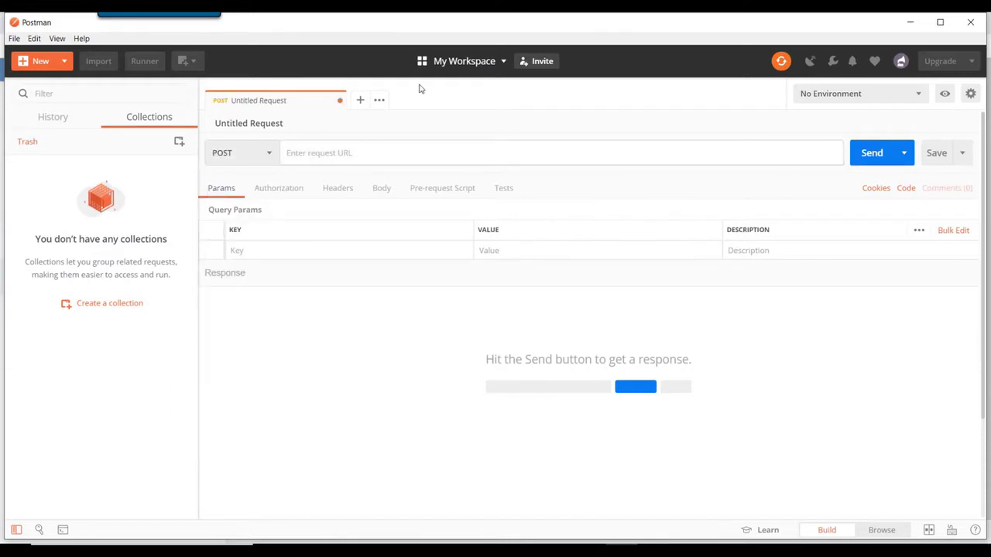
{"action": "key", "text": "ctrl+v"}
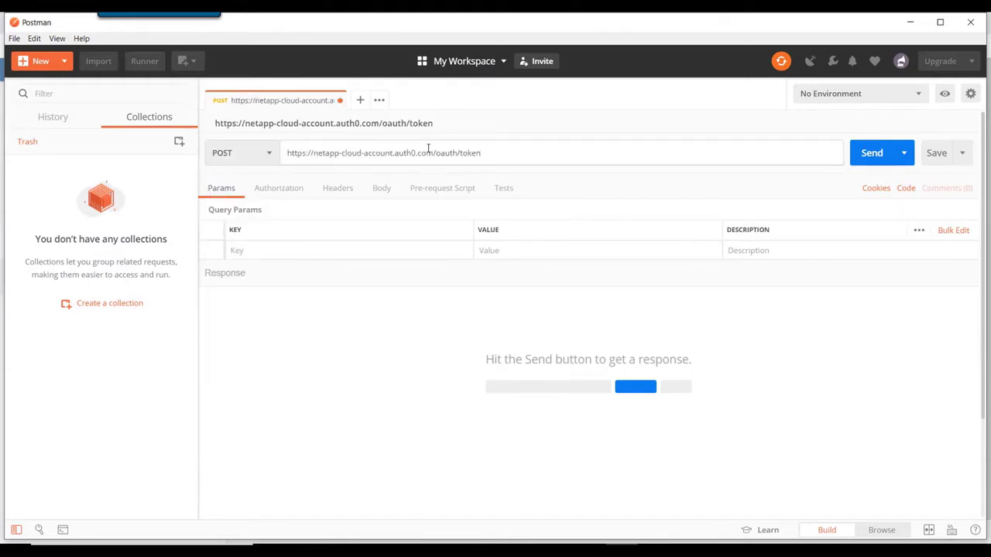
Check the required header in the federated access instructions and add Content-Type with the value application/json to the Postman request
{"action": "mouse_move", "coordinate": [337, 551]}
{"action": "left_click", "coordinate": [308, 509]}
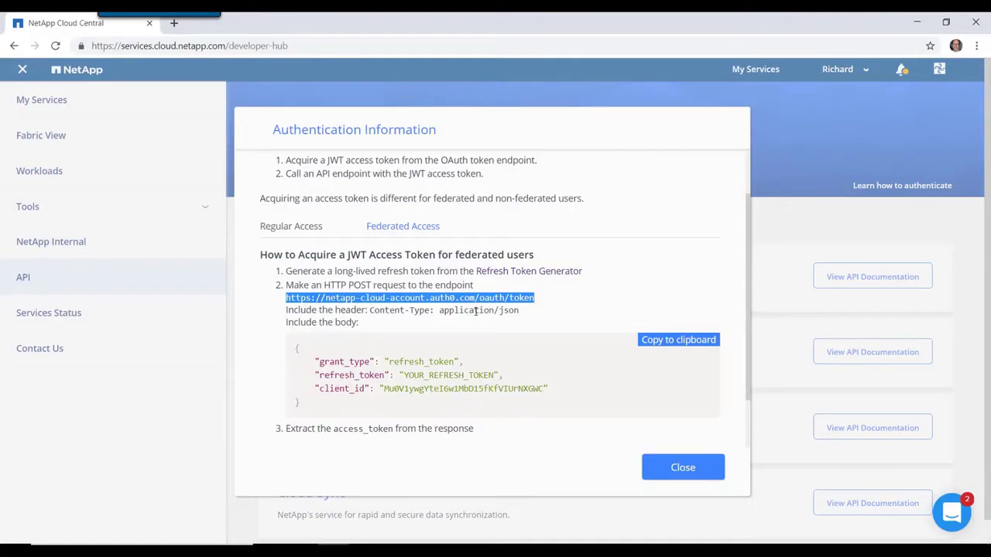
{"action": "left_click_drag", "start_coordinate": [292, 309], "coordinate": [439, 309]}
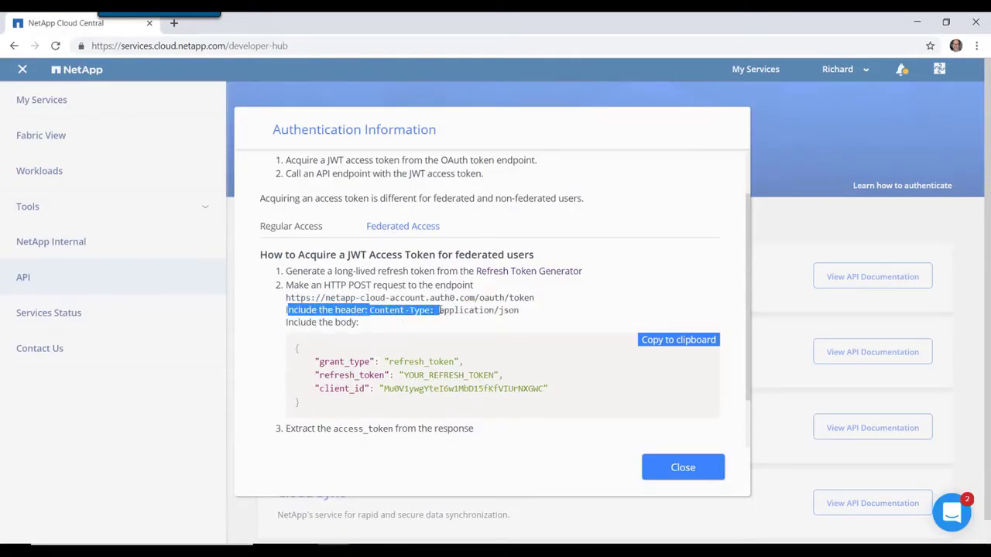
{"action": "left_click", "coordinate": [391, 309]}
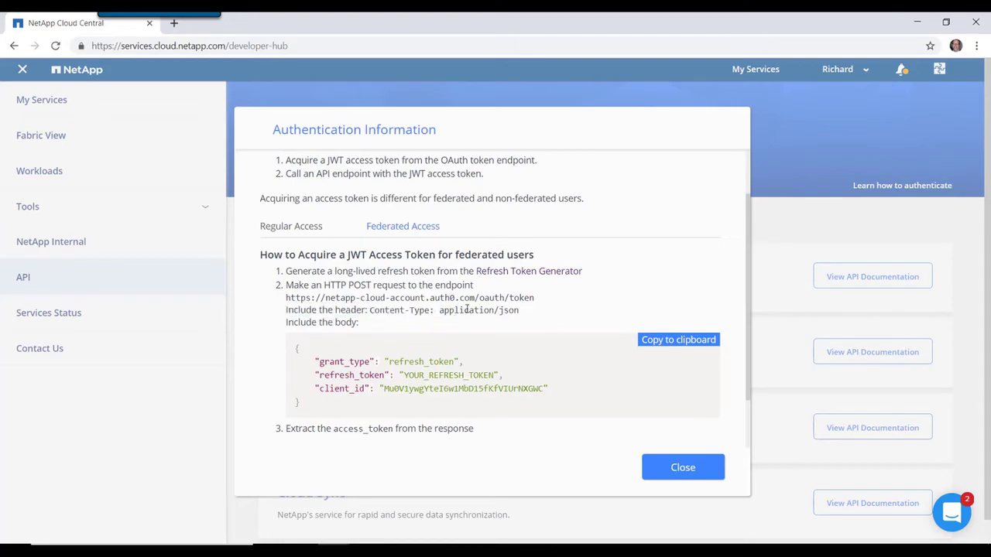
{"action": "key", "text": "alt+Tab"}
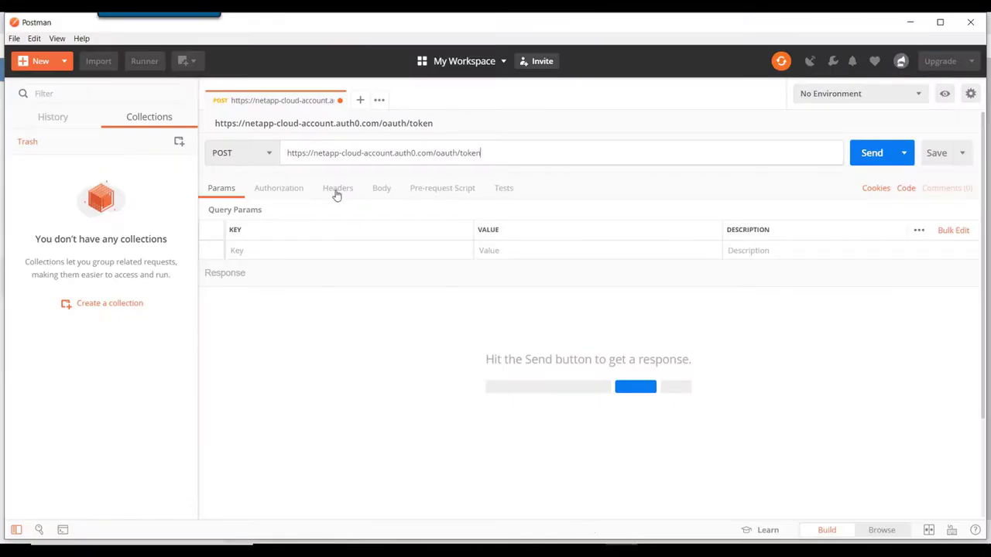
{"action": "left_click", "coordinate": [337, 189]}
{"action": "left_click", "coordinate": [277, 229]}
{"action": "type", "text": "content"}
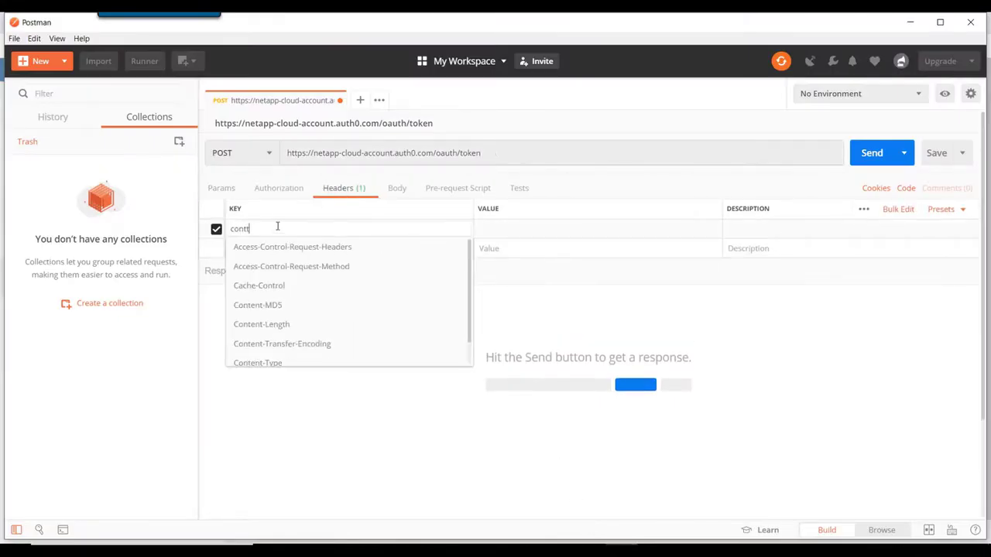
{"action": "left_click", "coordinate": [306, 309]}
{"action": "left_click", "coordinate": [525, 228]}
{"action": "type", "text": "app"}
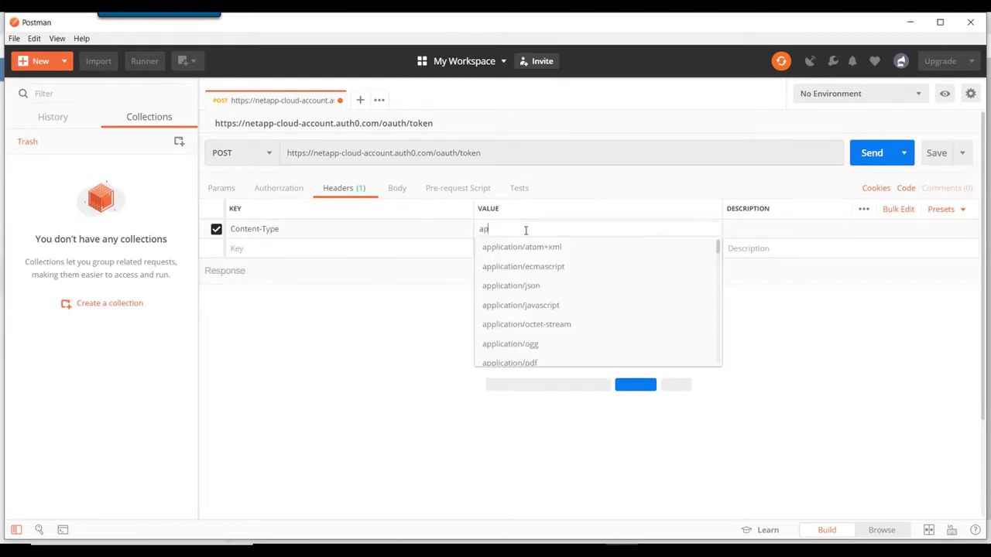
{"action": "left_click", "coordinate": [518, 285]}
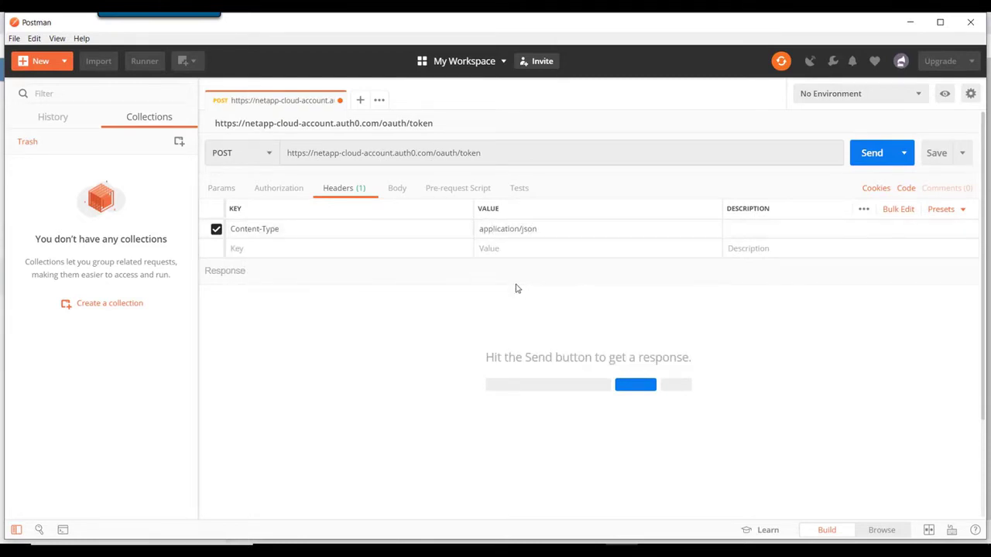
Copy the sample JSON body from the federated access instructions and paste it as the Postman request's raw JSON (application/json) body
{"action": "mouse_move", "coordinate": [365, 544]}
{"action": "left_click", "coordinate": [323, 495]}
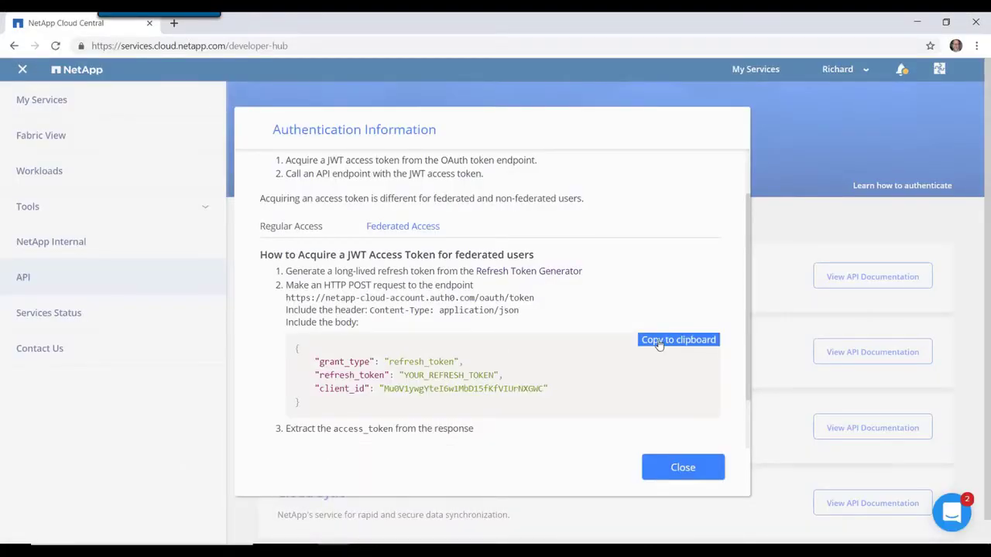
{"action": "key", "text": "alt+Tab"}
{"action": "left_click", "coordinate": [398, 192]}
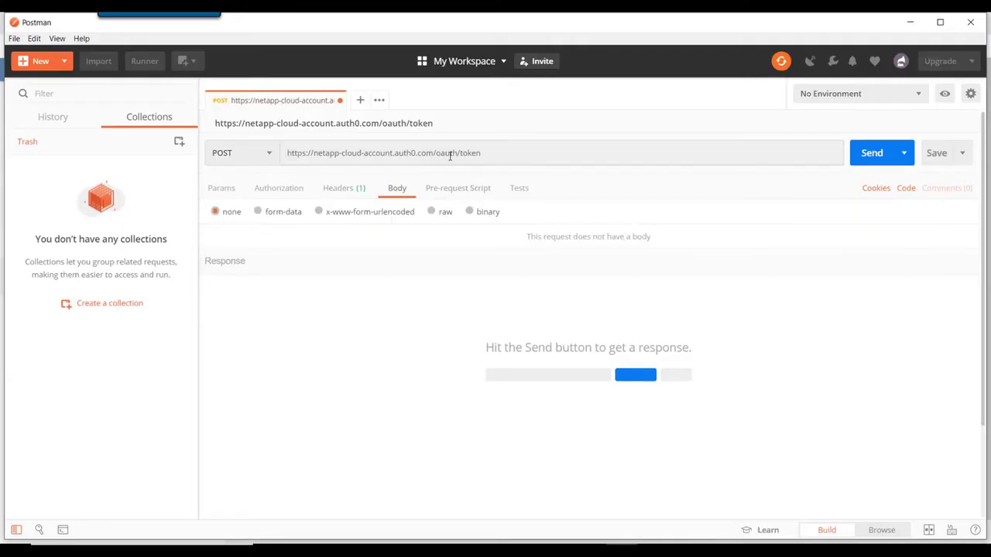
{"action": "left_click", "coordinate": [260, 213]}
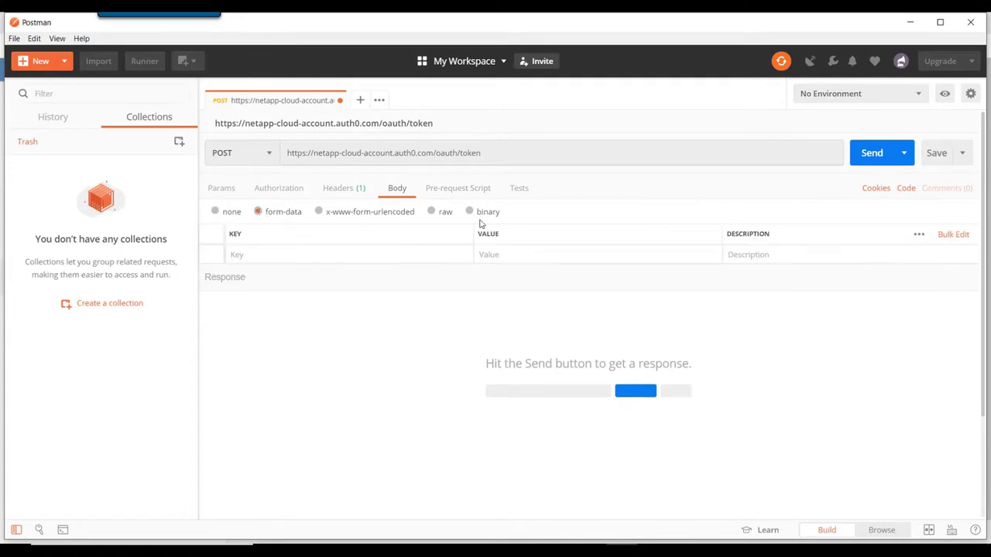
{"action": "left_click", "coordinate": [432, 212]}
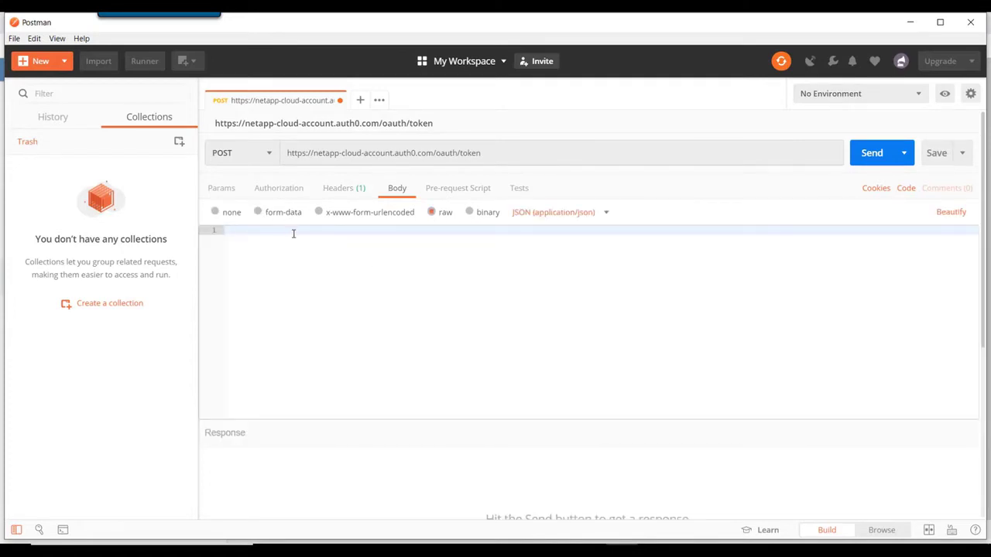
{"action": "type", "text": "{     \"grant_type\": \"refresh_token\",     \"refresh_token\": \"YOUR_REFRESH_TOKEN\",     \"client_id\": \"Mu0V1ywgYteI6w1MbD15fKfVIUrNXGWC\" }"}
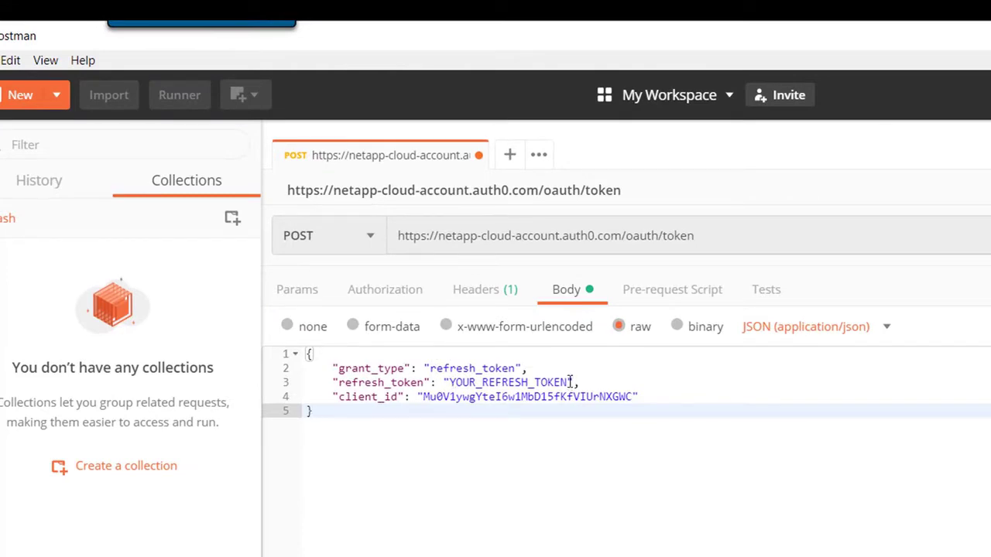
Replace YOUR_REFRESH_TOKEN in the request body with the Cloud Manager refresh token from the Visual Studio Code notes and send the request
{"action": "left_click_drag", "start_coordinate": [569, 382], "coordinate": [453, 382]}
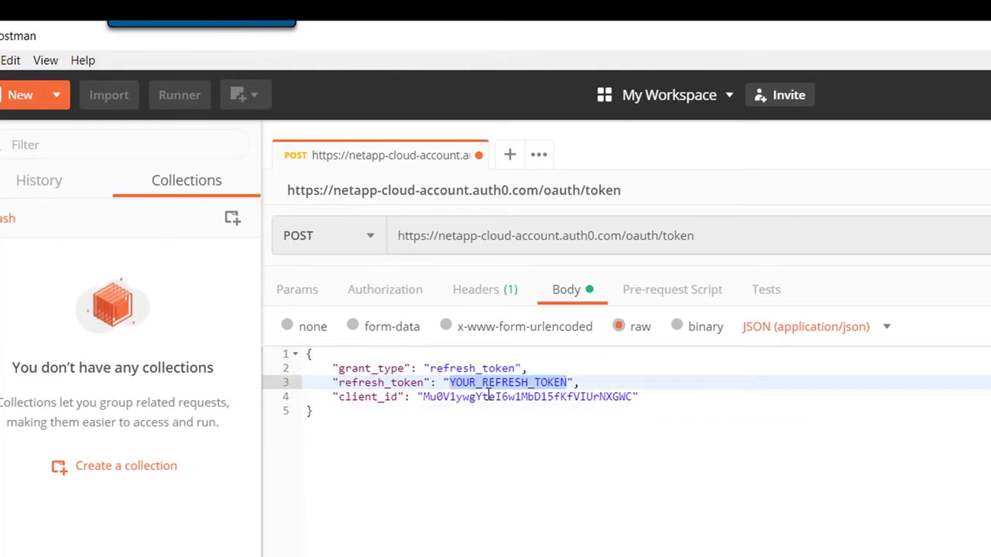
{"action": "key", "text": "BackSpace"}
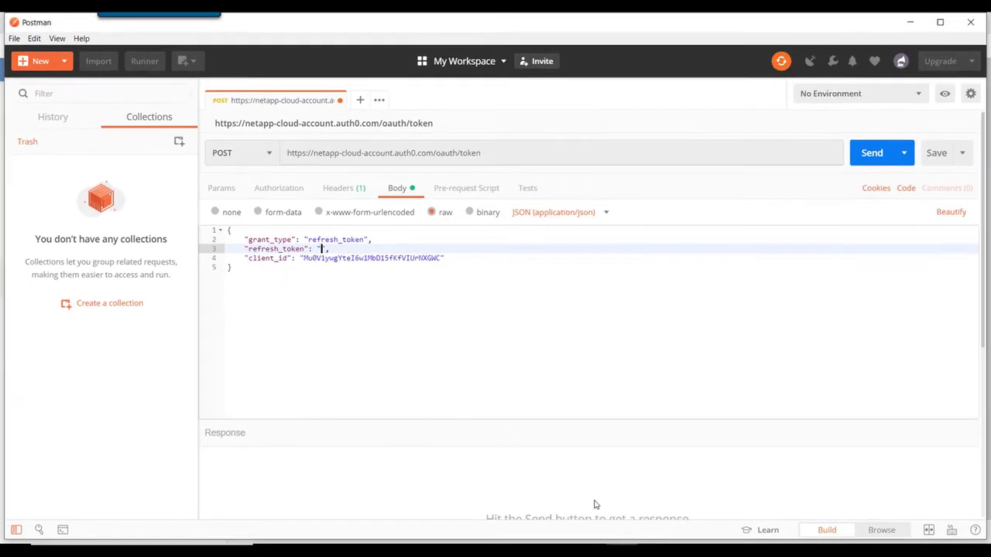
{"action": "key", "text": "alt+Tab"}
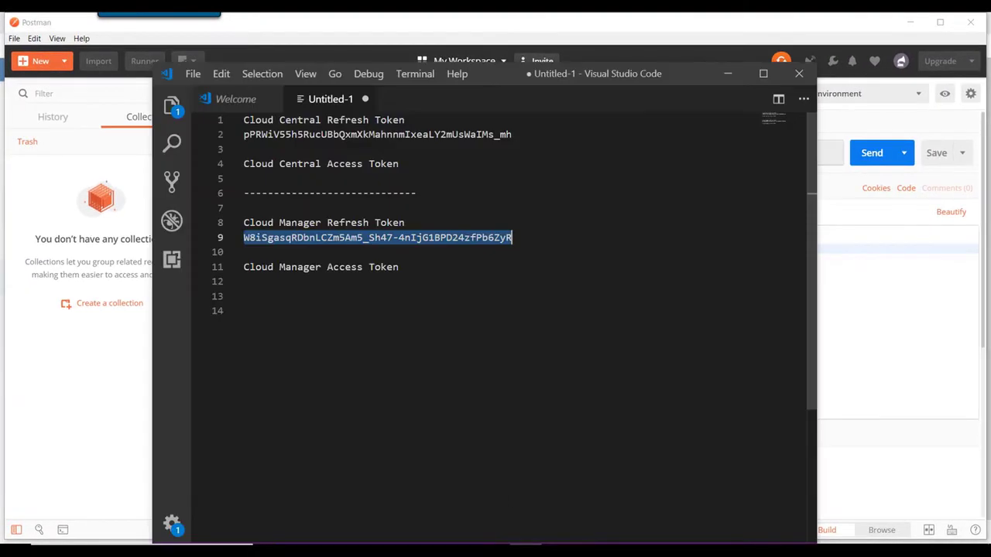
{"action": "left_click", "coordinate": [268, 224]}
{"action": "left_click_drag", "start_coordinate": [244, 238], "coordinate": [512, 239]}
{"action": "right_click", "coordinate": [502, 239]}
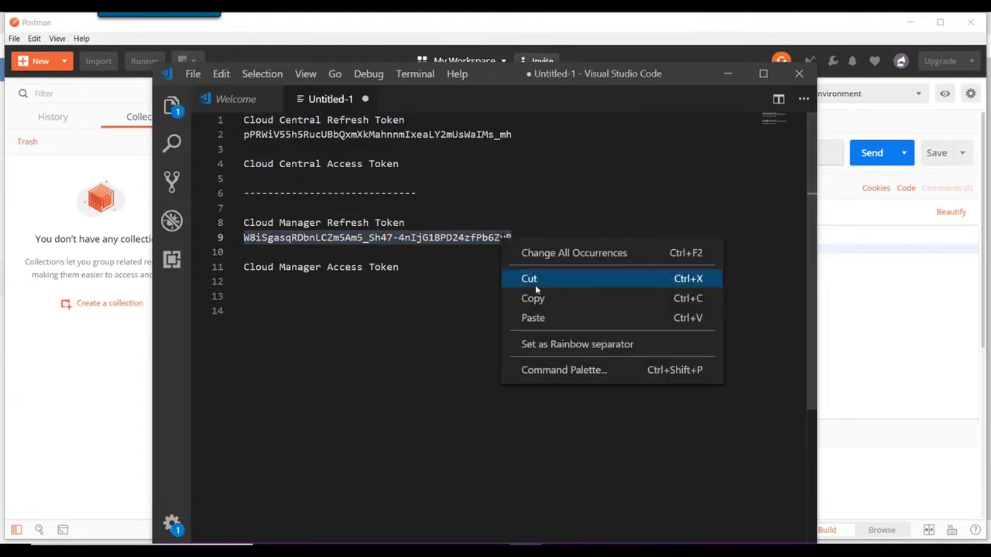
{"action": "left_click", "coordinate": [533, 298]}
{"action": "left_click", "coordinate": [728, 73]}
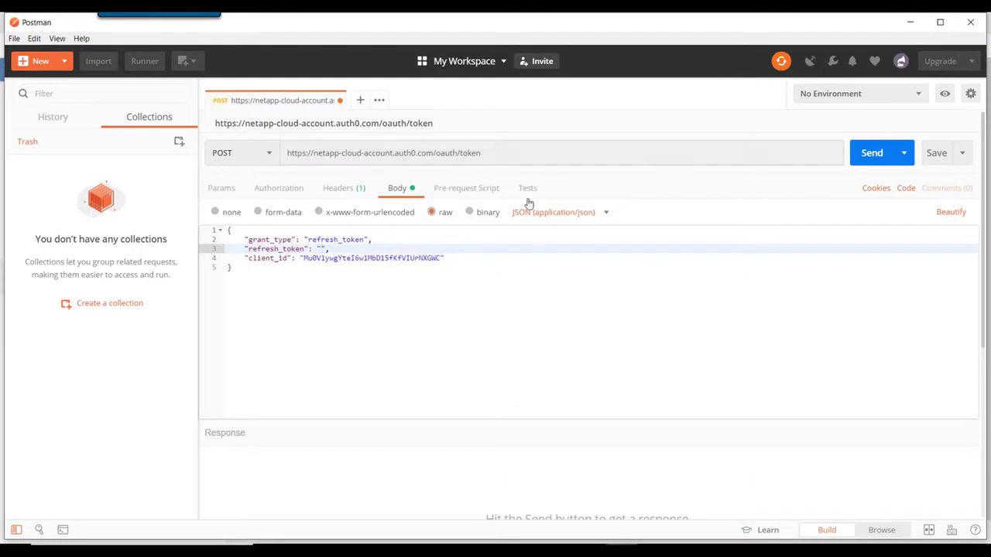
{"action": "left_click", "coordinate": [322, 248]}
{"action": "key", "text": "ctrl+v"}
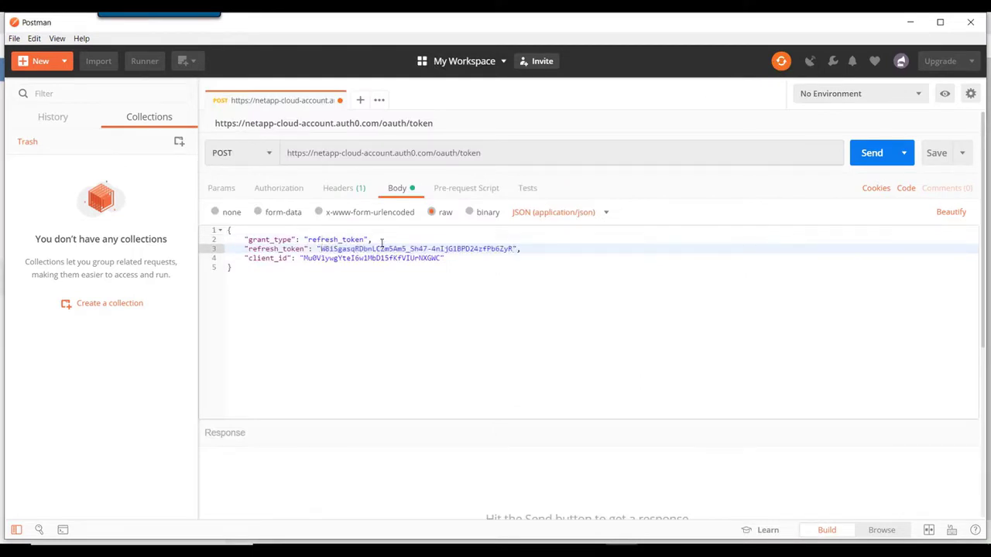
{"action": "left_click", "coordinate": [868, 154]}
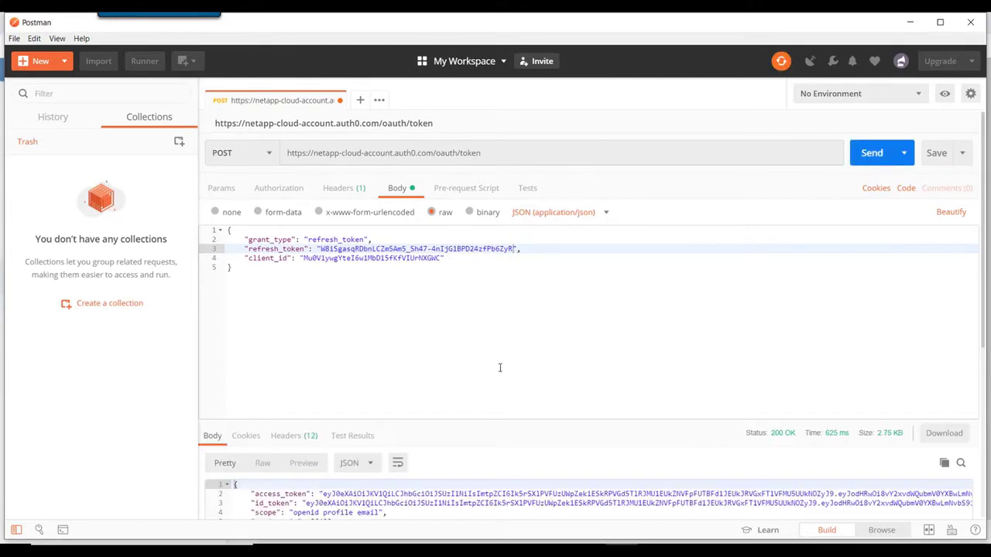
{"action": "left_click_drag", "start_coordinate": [474, 419], "coordinate": [493, 320]}
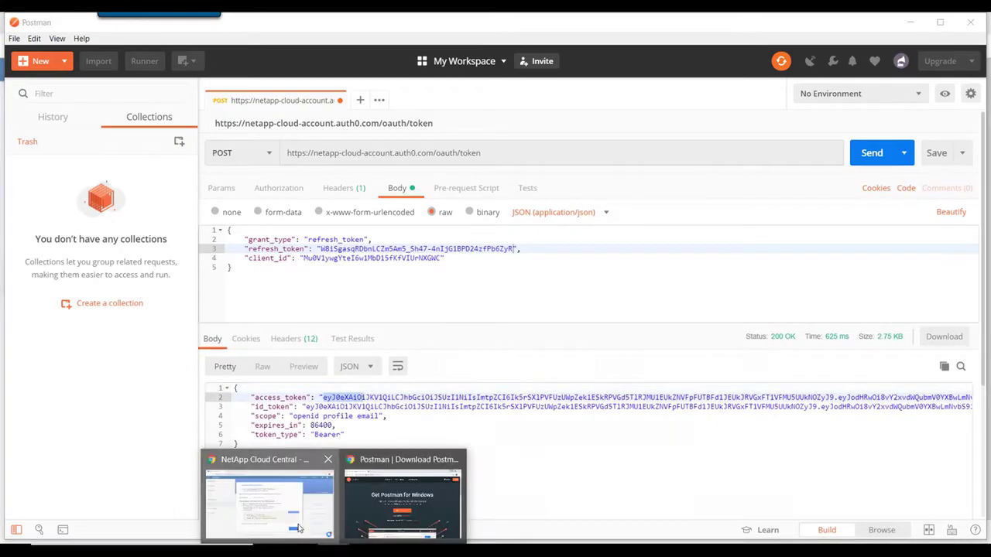
Check in the Cloud Central federated access instructions which value to extract from the token response
{"action": "left_click", "coordinate": [298, 527]}
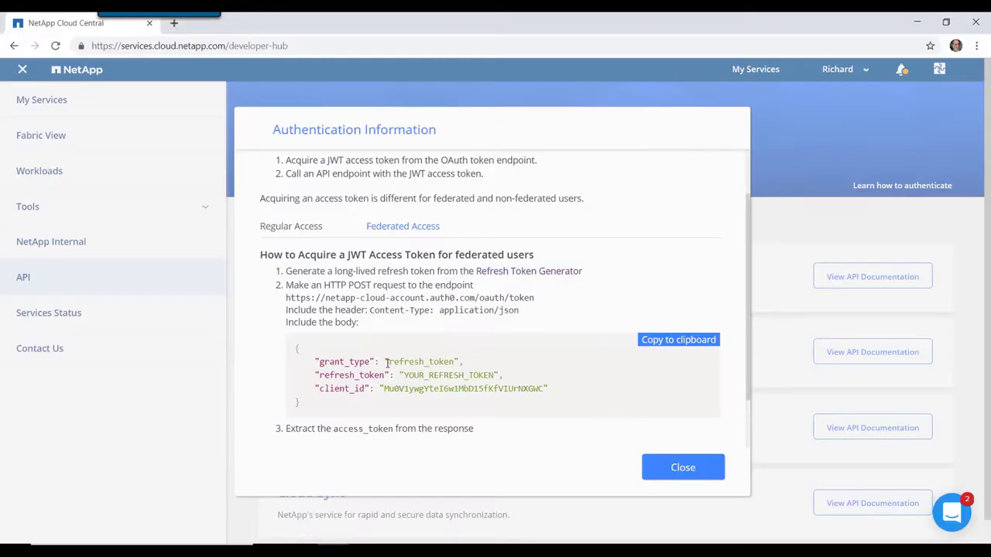
{"action": "left_click_drag", "start_coordinate": [336, 430], "coordinate": [396, 431]}
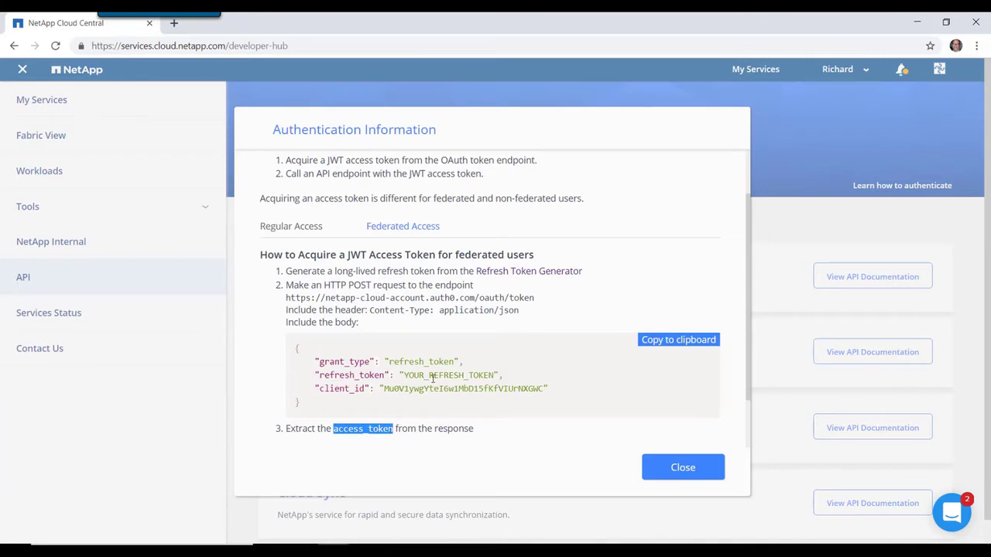
{"action": "left_click", "coordinate": [481, 436]}
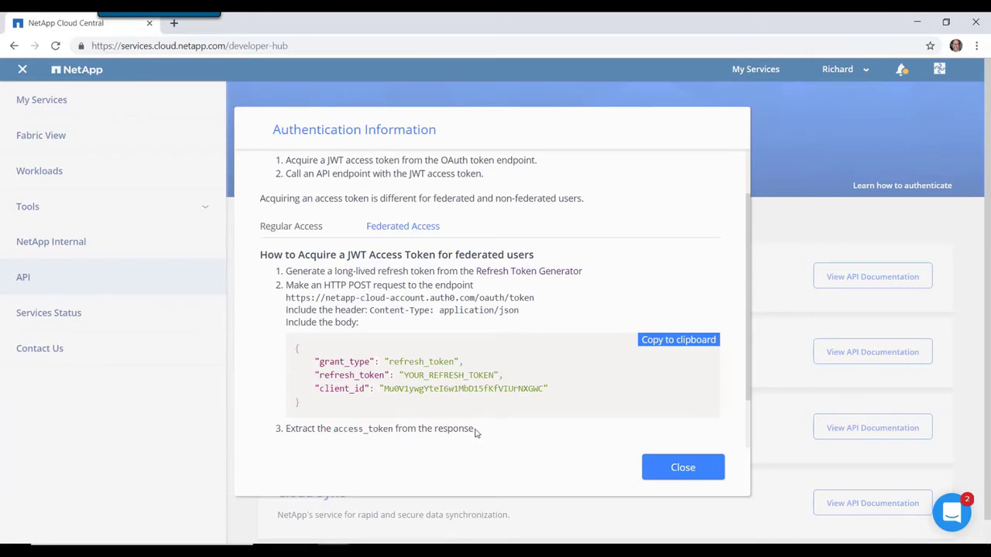
{"action": "scroll", "coordinate": [477, 432], "scroll_direction": "down", "scroll_amount": 1}
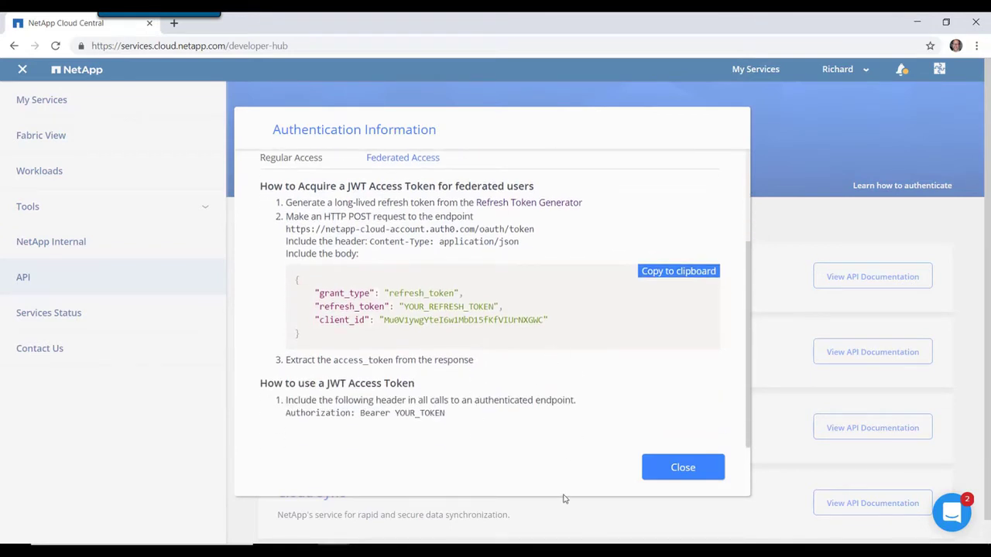
Copy the full access_token value from the Postman response into the Visual Studio Code notes under Cloud Manager Access Token
{"action": "left_click", "coordinate": [622, 550]}
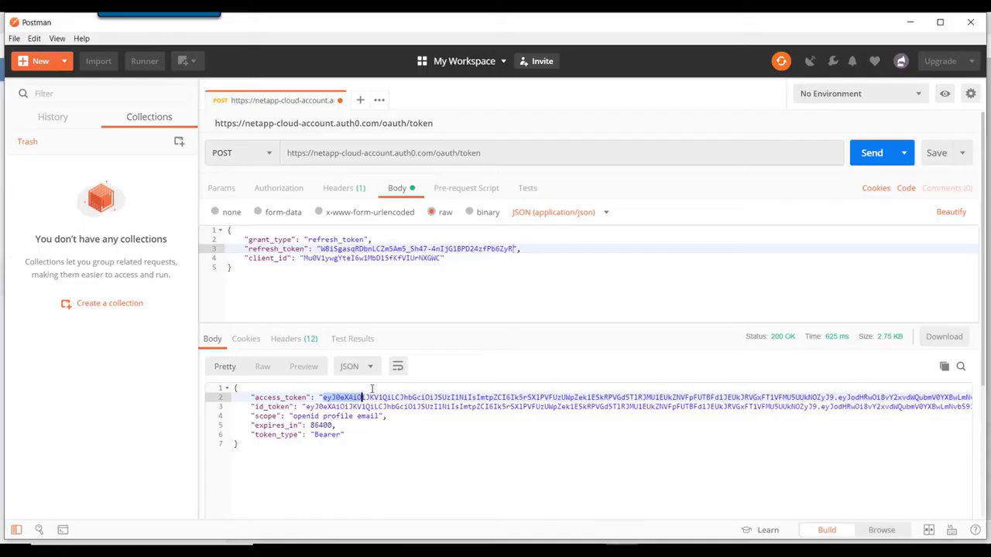
{"action": "left_click", "coordinate": [370, 396]}
{"action": "left_click_drag", "start_coordinate": [323, 398], "coordinate": [960, 399]}
{"action": "right_click", "coordinate": [952, 401]}
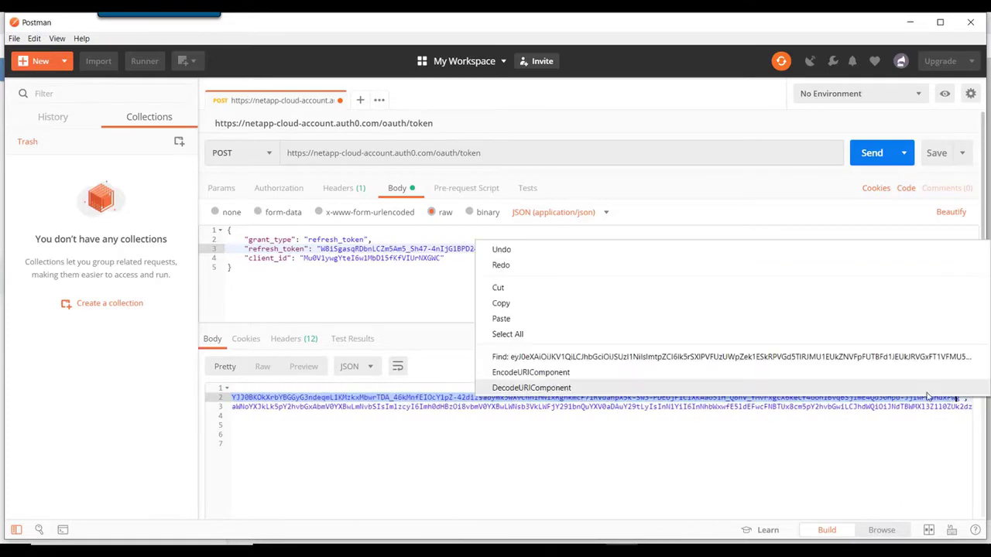
{"action": "left_click", "coordinate": [664, 309]}
{"action": "key", "text": "alt+Tab"}
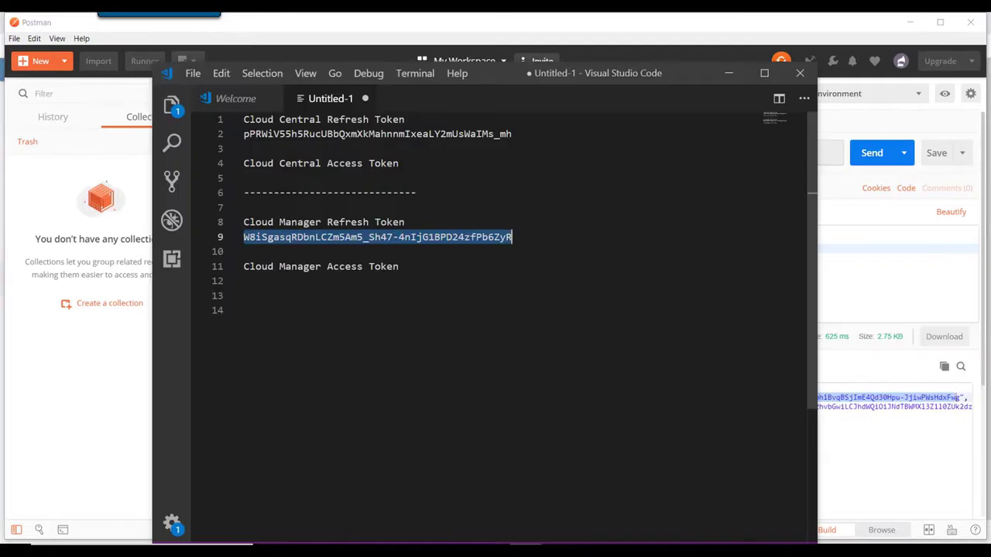
{"action": "key", "text": "ctrl+v"}
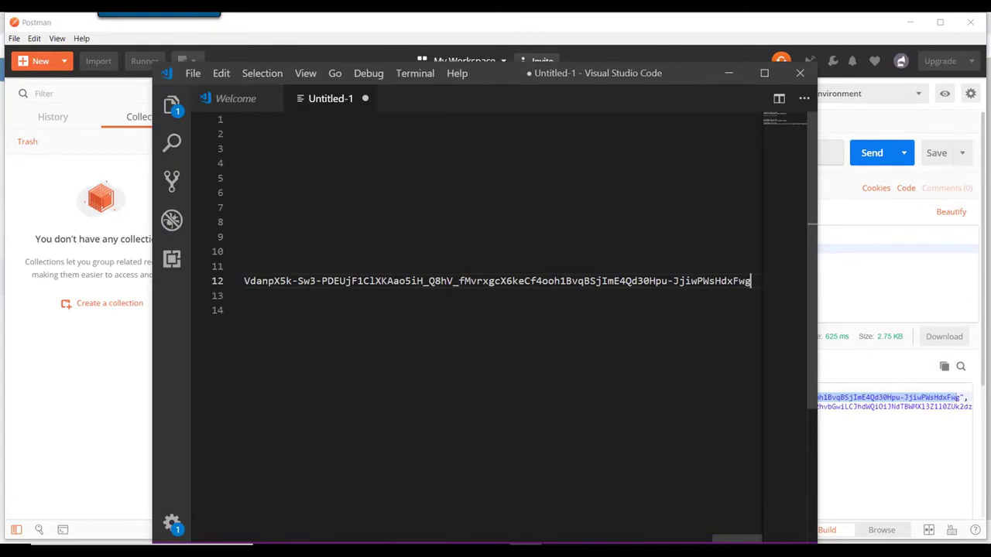
{"action": "left_click_drag", "start_coordinate": [737, 540], "coordinate": [214, 524]}
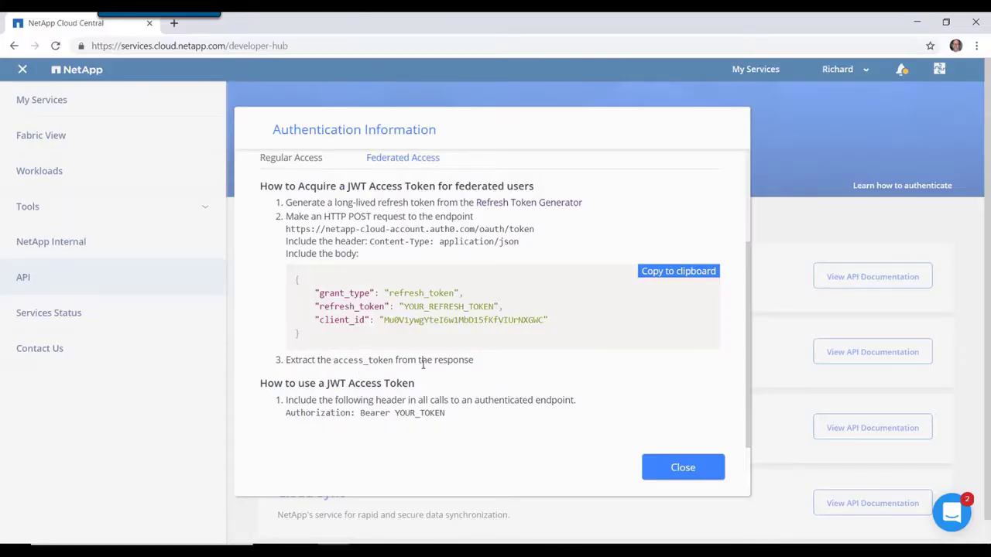
Put the Cloud Central refresh token from the notes into the Postman request body, send it, and select the returned access_token value
{"action": "key", "text": "alt+Tab"}
{"action": "left_click_drag", "start_coordinate": [243, 134], "coordinate": [513, 134]}
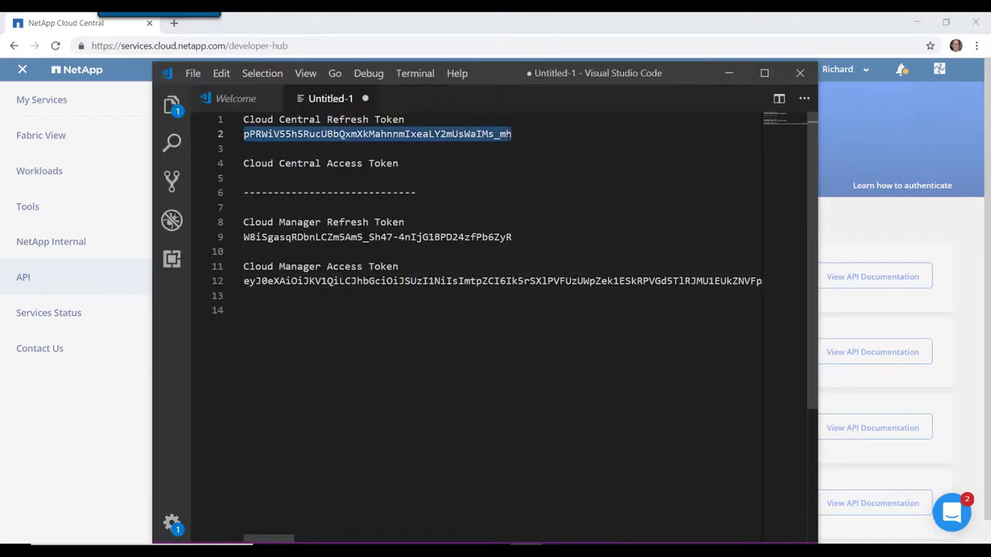
{"action": "left_click", "coordinate": [328, 491]}
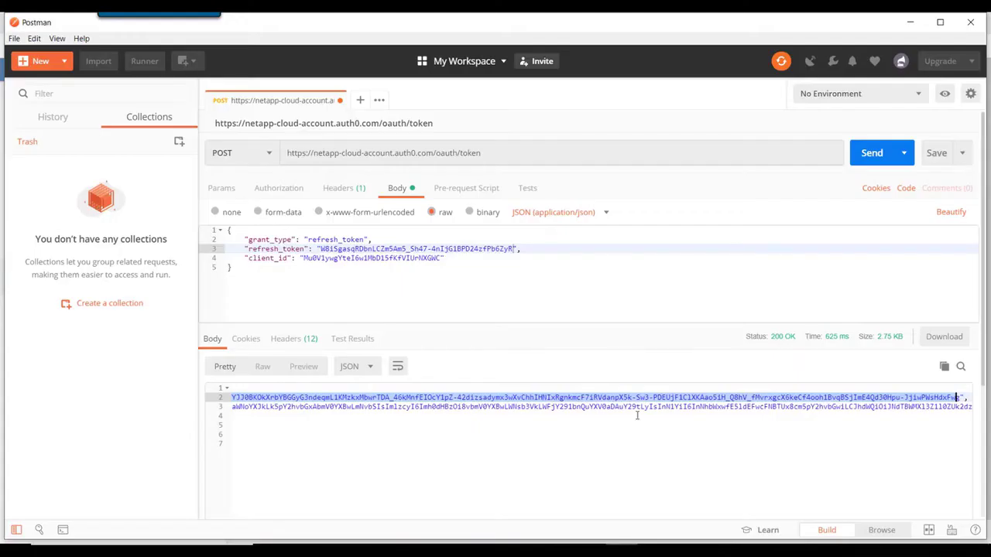
{"action": "left_click_drag", "start_coordinate": [321, 249], "coordinate": [514, 248]}
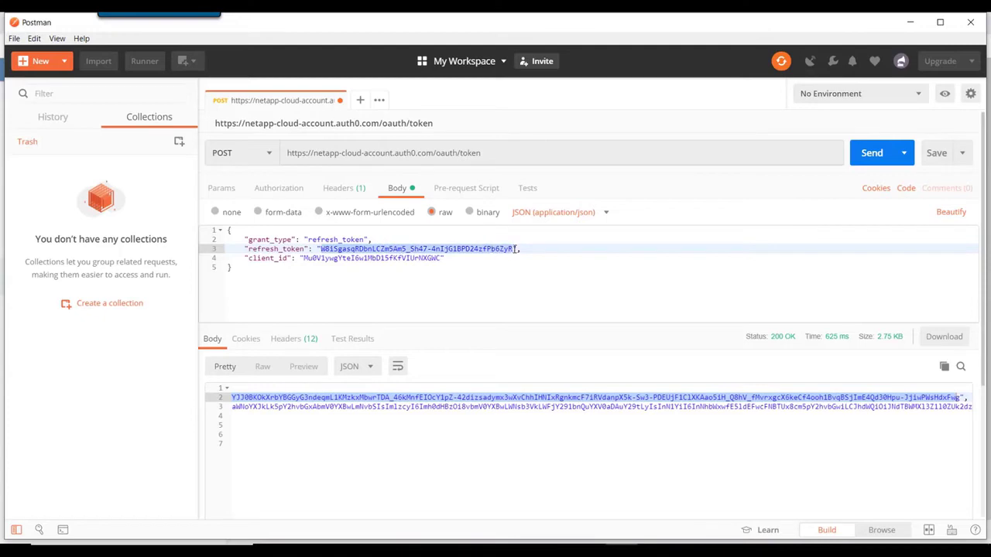
{"action": "key", "text": "ctrl+v"}
{"action": "left_click", "coordinate": [871, 158]}
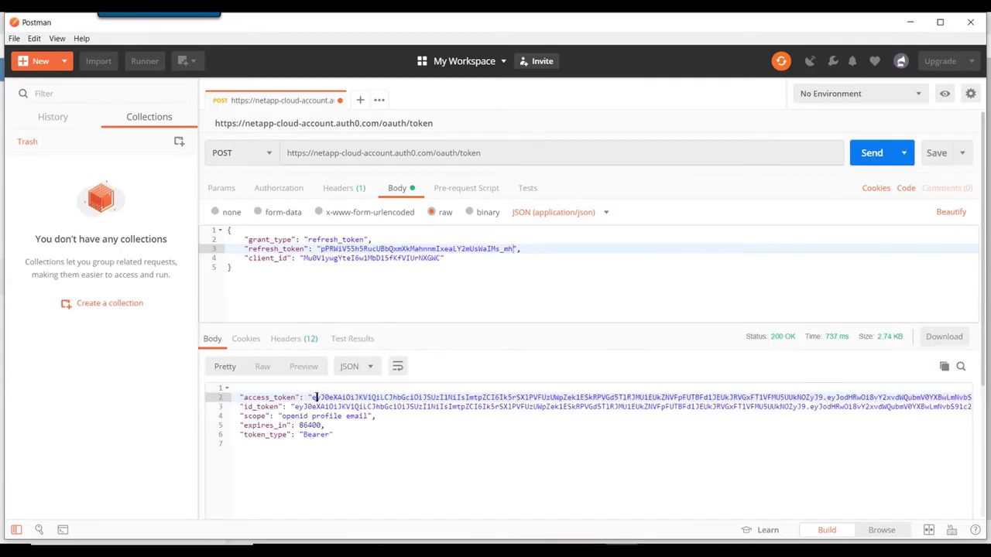
{"action": "left_click_drag", "start_coordinate": [311, 397], "coordinate": [847, 399]}
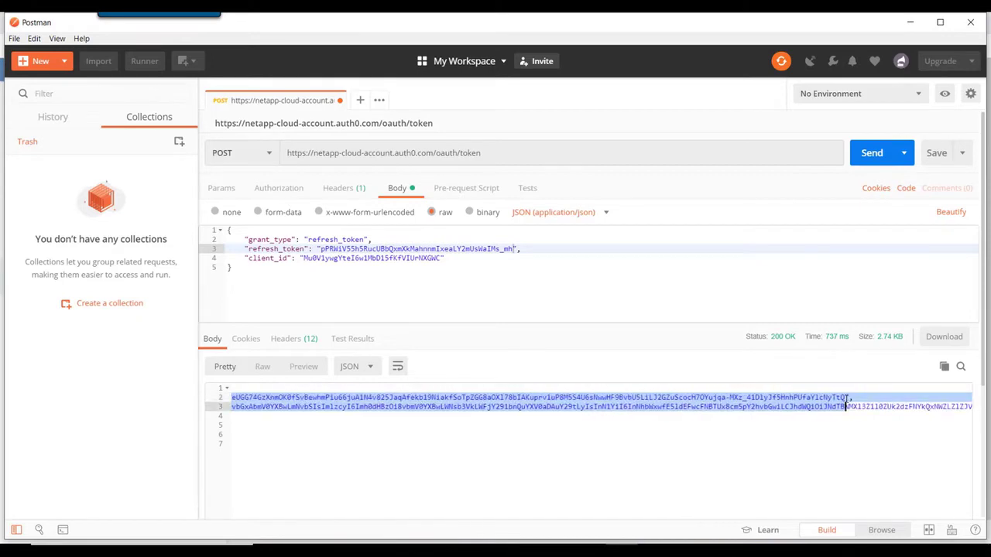
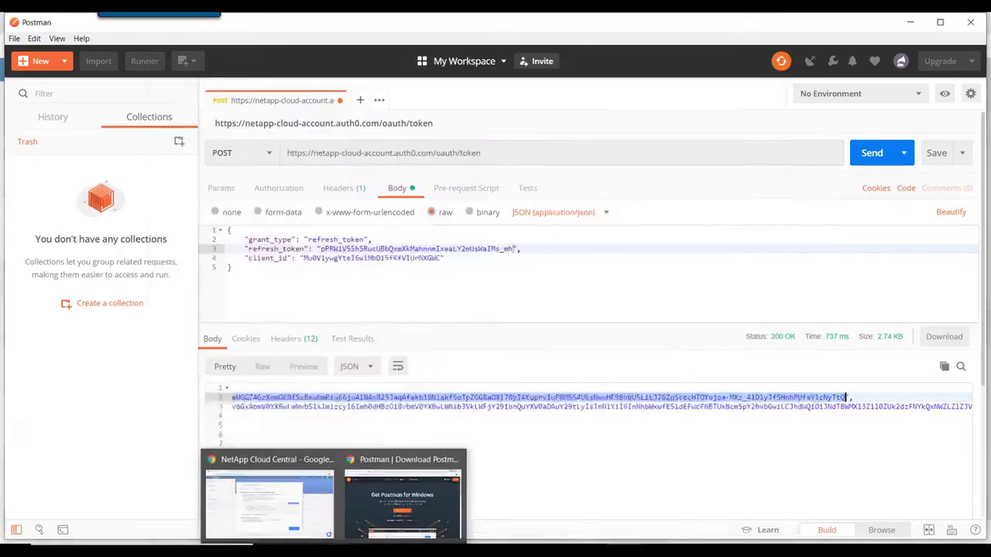
Read in the Cloud Central authentication information how to include a JWT access token in API call headers
{"action": "left_click", "coordinate": [264, 488]}
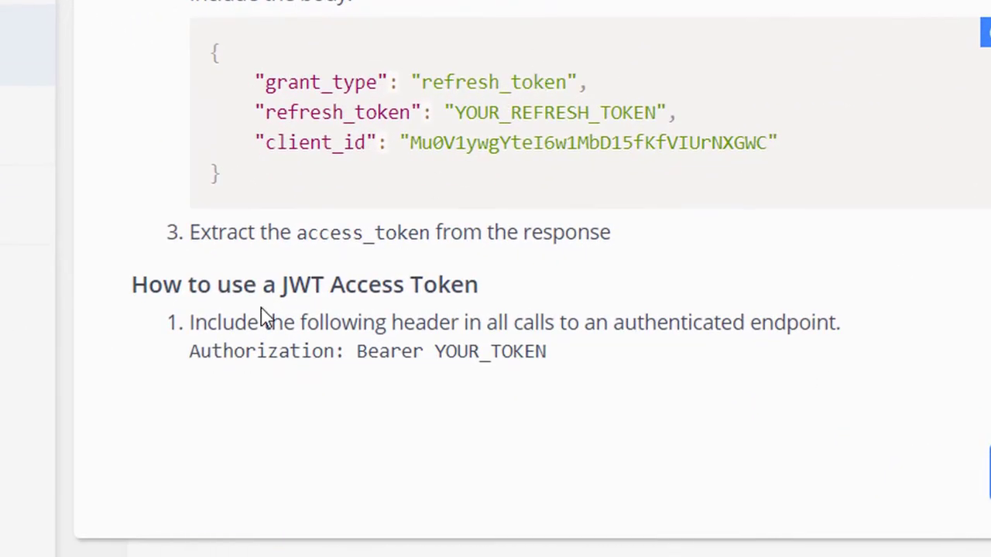
{"action": "left_click_drag", "start_coordinate": [190, 322], "coordinate": [593, 354]}
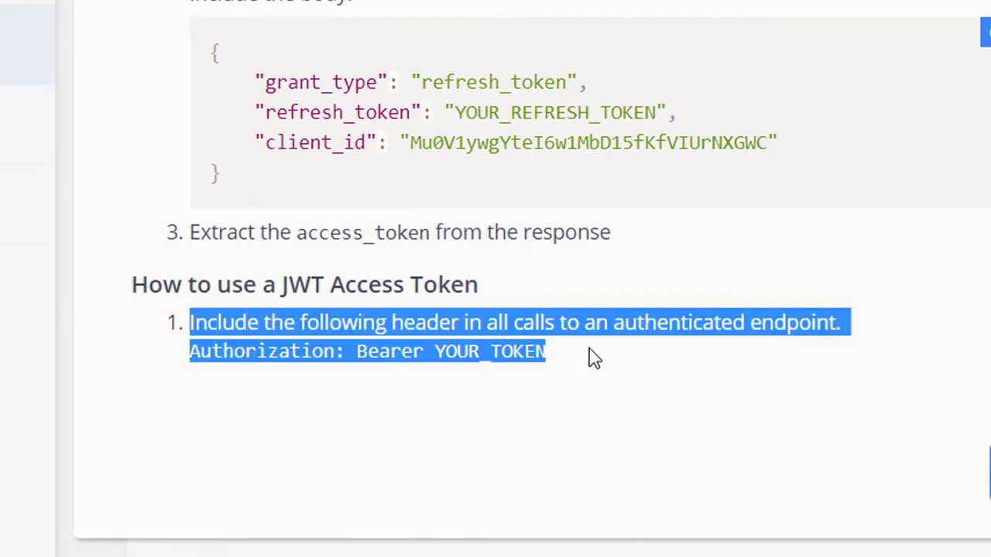
{"action": "left_click", "coordinate": [519, 354]}
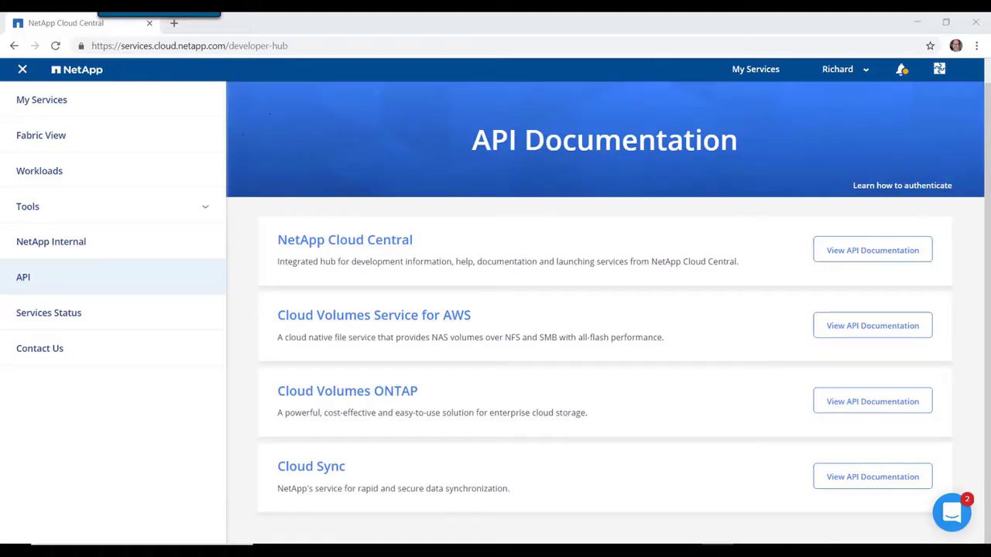
Open the NetApp Cloud Central API documentation and examine the server address and the GET /occm/list-occms operation
{"action": "left_click", "coordinate": [885, 251]}
{"action": "scroll", "coordinate": [252, 274], "scroll_direction": "down", "scroll_amount": 2}
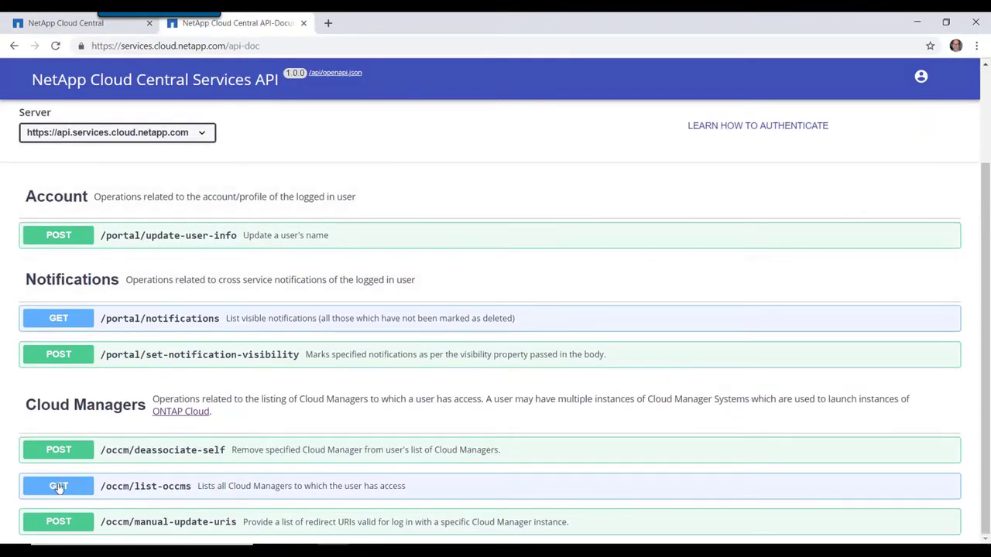
{"action": "scroll", "coordinate": [187, 243], "scroll_direction": "up", "scroll_amount": 2}
{"action": "left_click", "coordinate": [164, 259]}
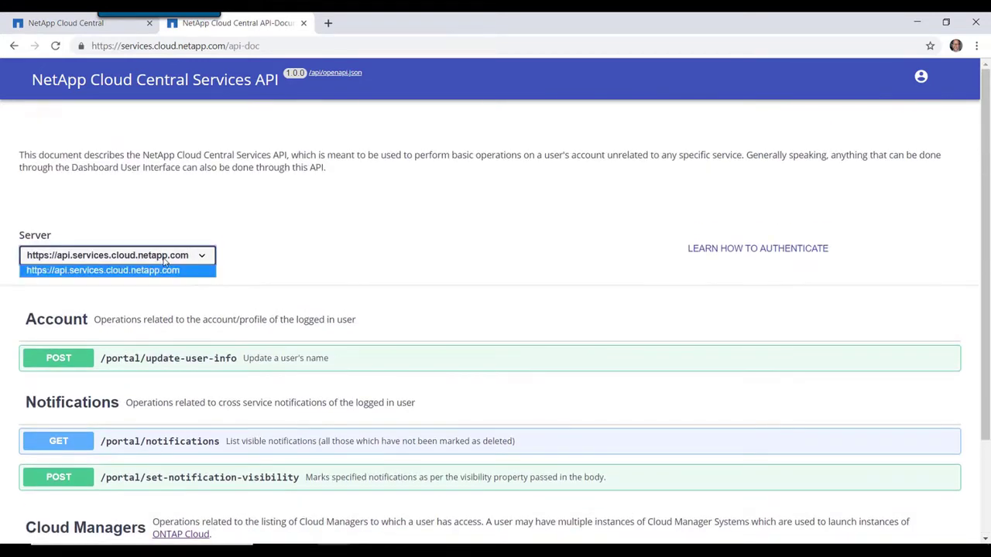
{"action": "left_click", "coordinate": [348, 252]}
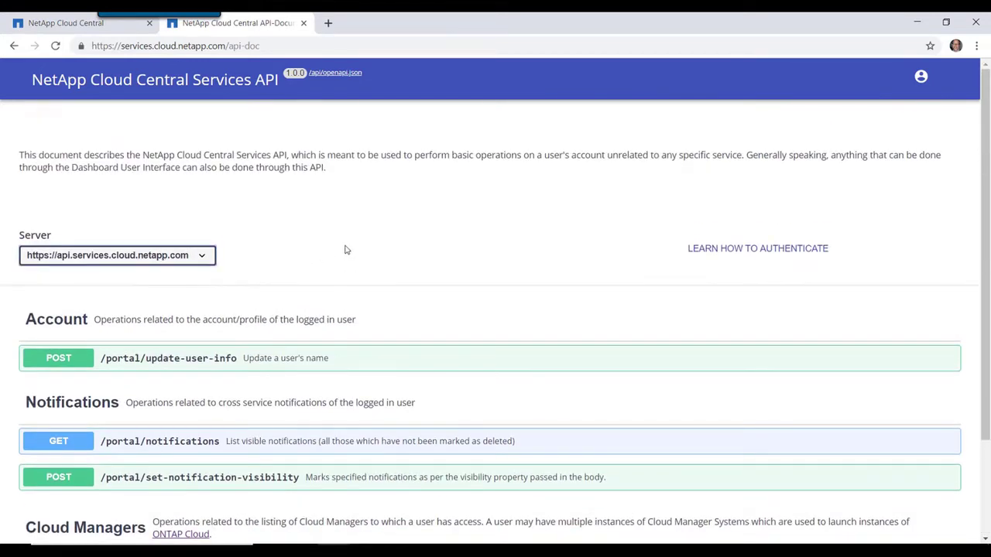
{"action": "scroll", "coordinate": [348, 247], "scroll_direction": "down", "scroll_amount": 2}
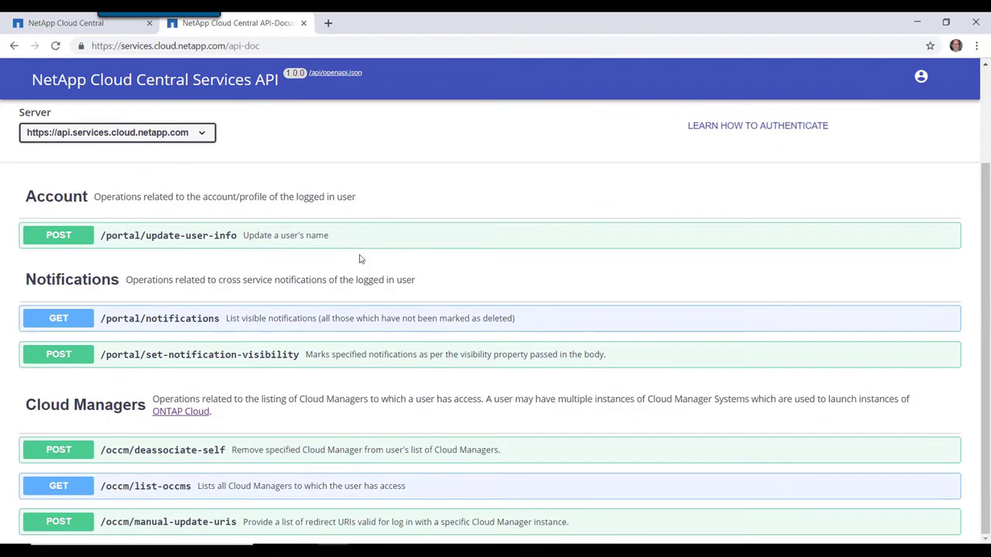
{"action": "left_click", "coordinate": [151, 486]}
{"action": "scroll", "coordinate": [169, 468], "scroll_direction": "down", "scroll_amount": 2}
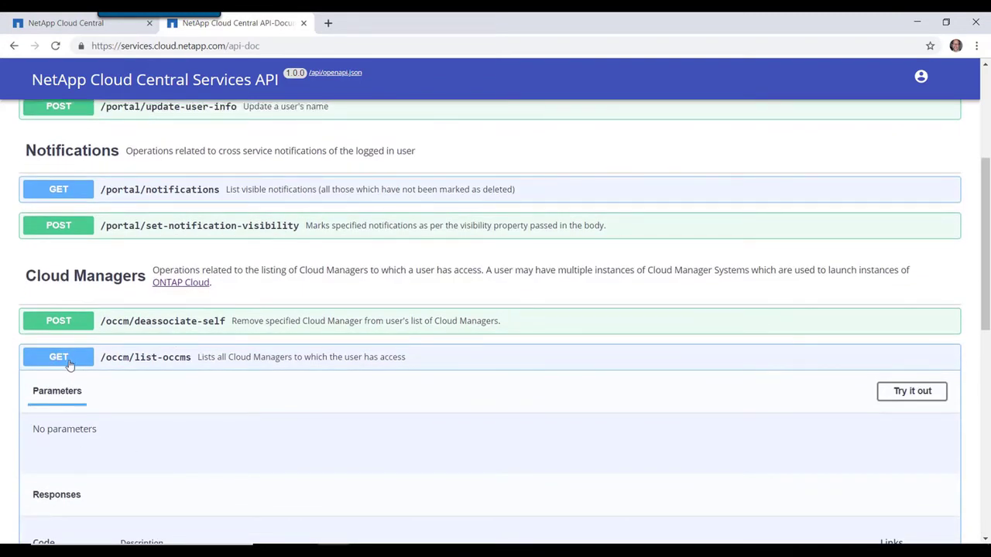
{"action": "left_click", "coordinate": [622, 551]}
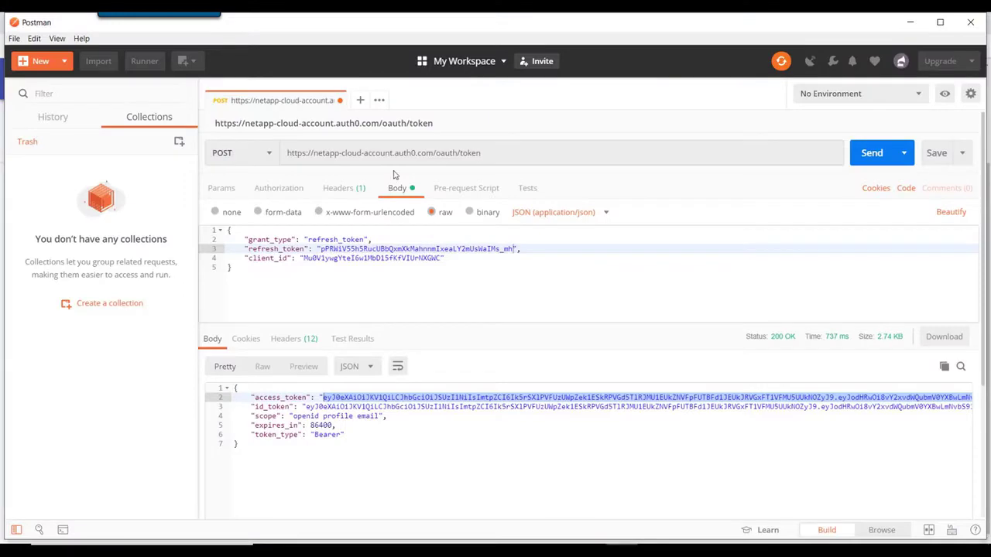
{"action": "left_click", "coordinate": [360, 100]}
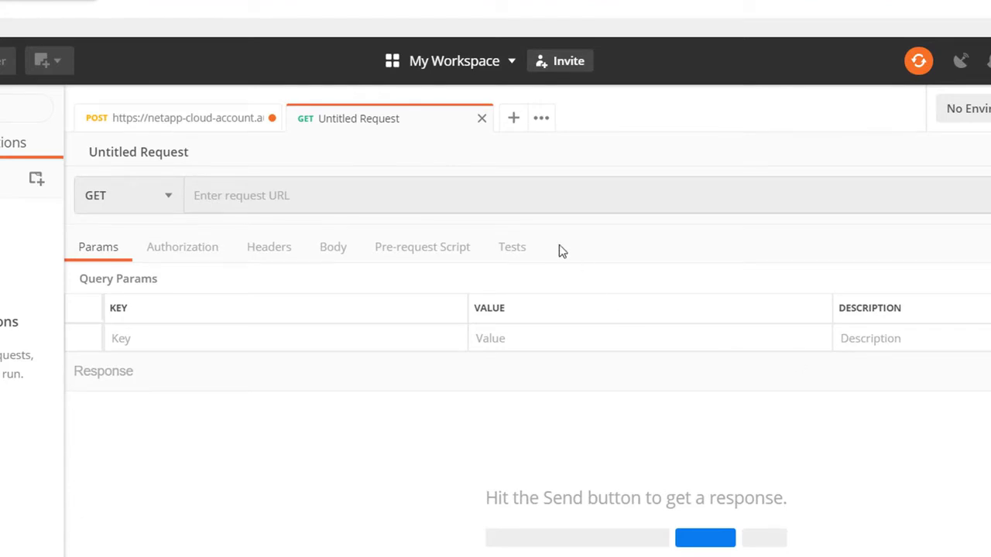
{"action": "left_click", "coordinate": [241, 196]}
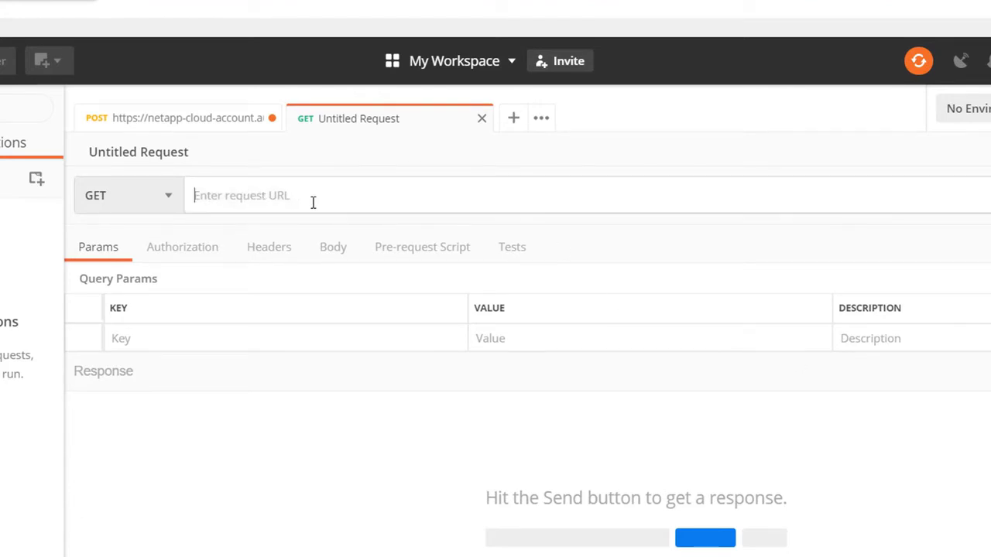
{"action": "type", "text": "https://api.services.cloud.netapp.com/occm/list-occms"}
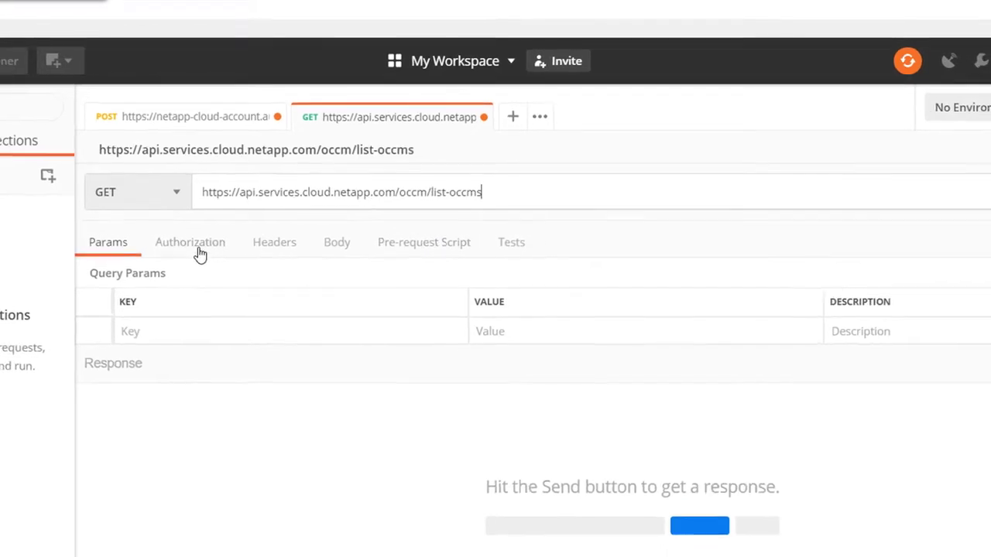
Set the list-occms request's authorization type to Bearer Token and paste the Cloud Central access token from the notes into the Token field
{"action": "left_click", "coordinate": [280, 189]}
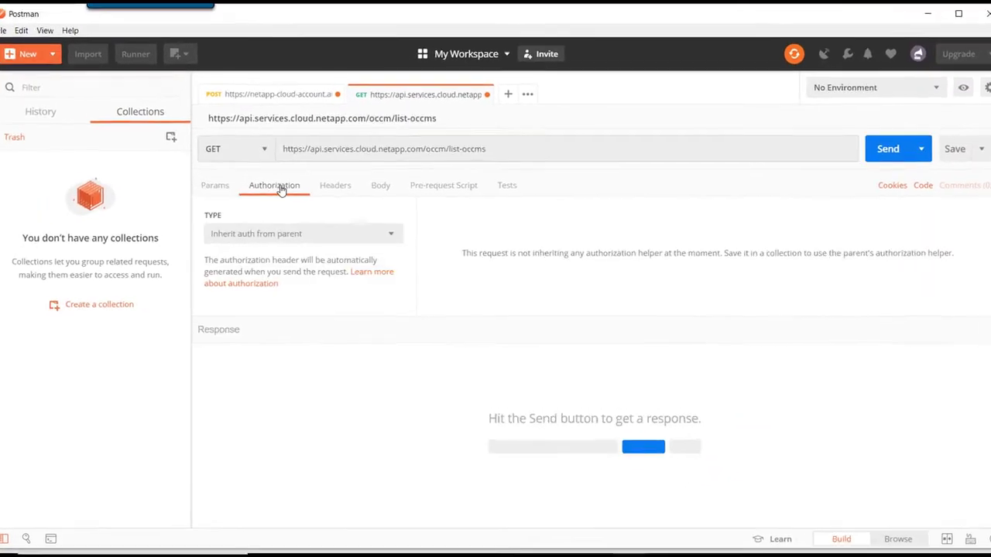
{"action": "left_click", "coordinate": [391, 231]}
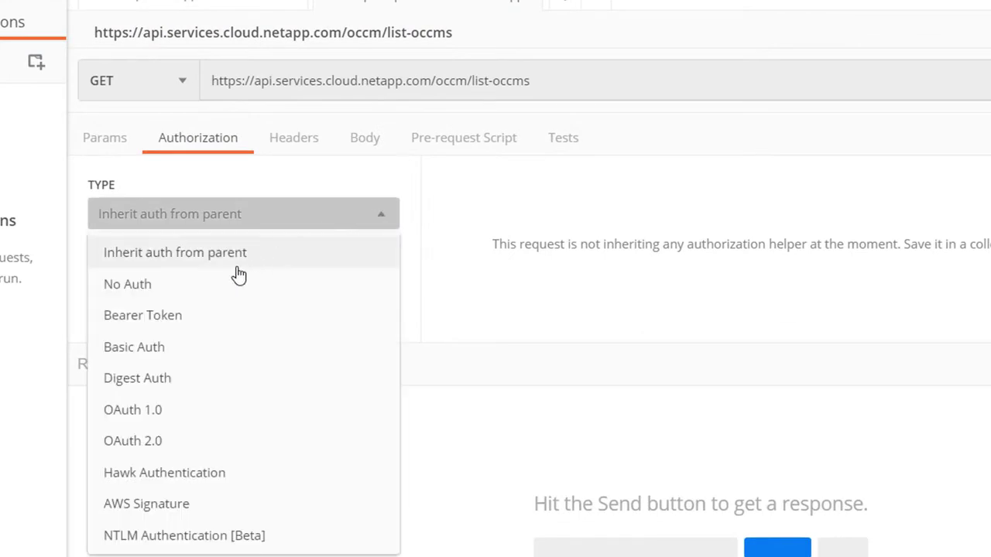
{"action": "left_click", "coordinate": [166, 316]}
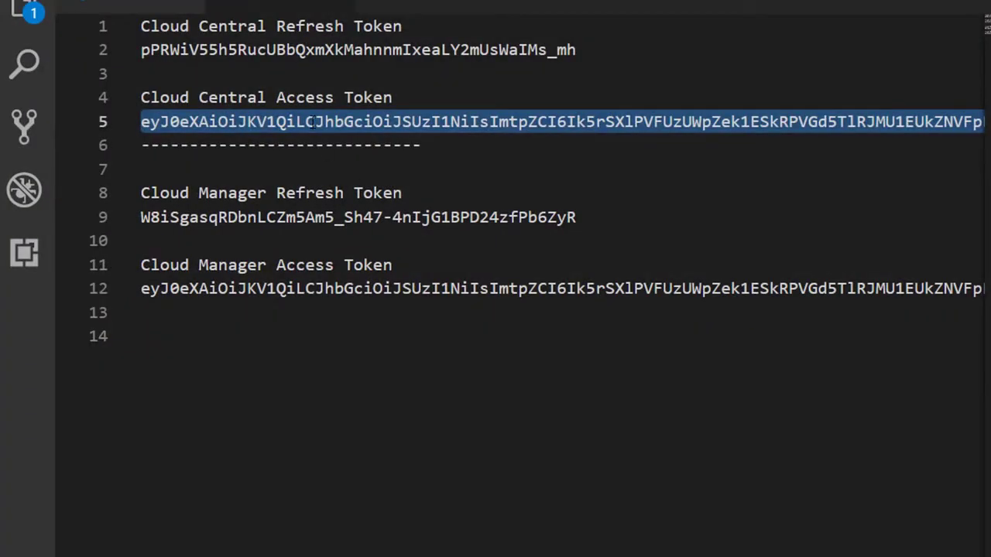
{"action": "right_click", "coordinate": [313, 122]}
{"action": "left_click", "coordinate": [370, 226]}
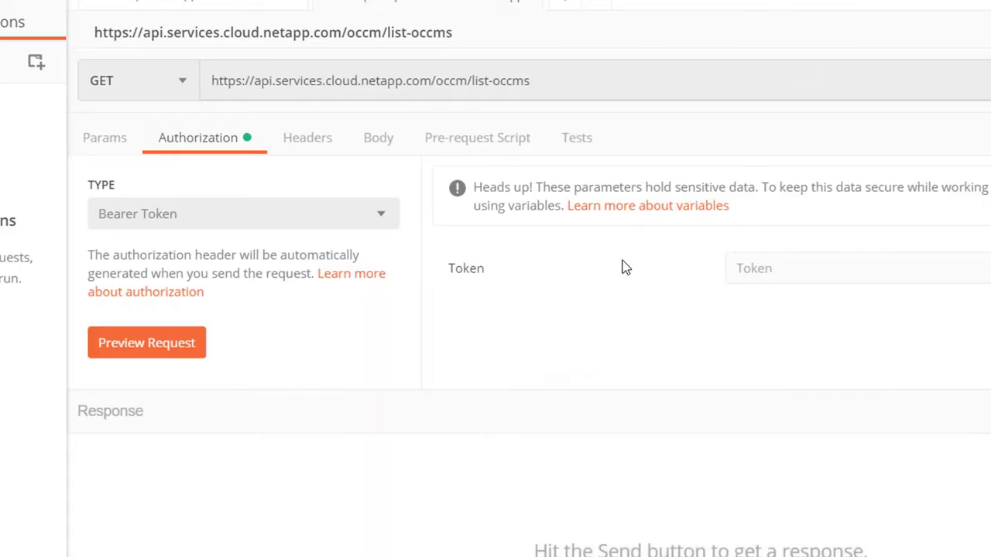
{"action": "left_click", "coordinate": [751, 267]}
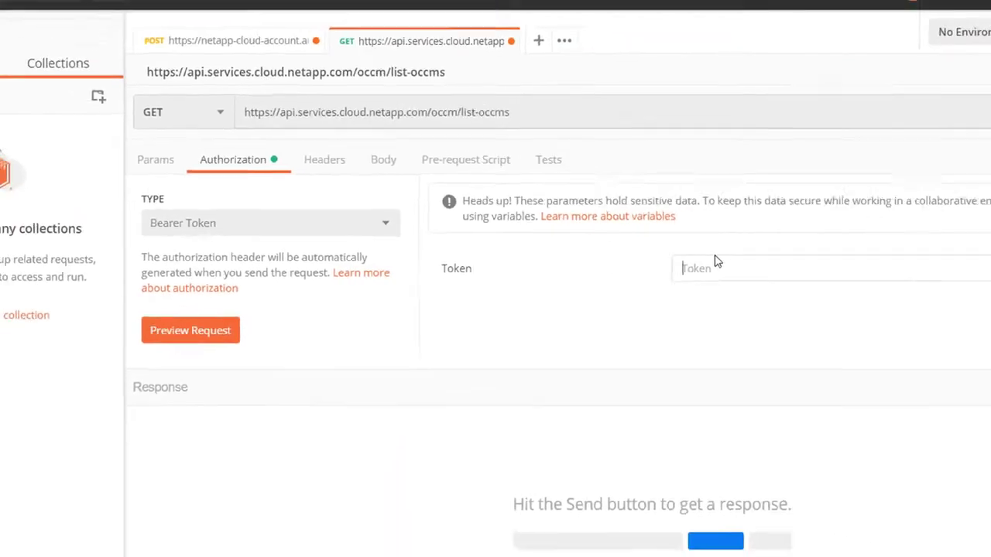
{"action": "key", "text": "ctrl+v"}
Send the list-occms request and select the occmName value in the JSON response
{"action": "left_click", "coordinate": [380, 165]}
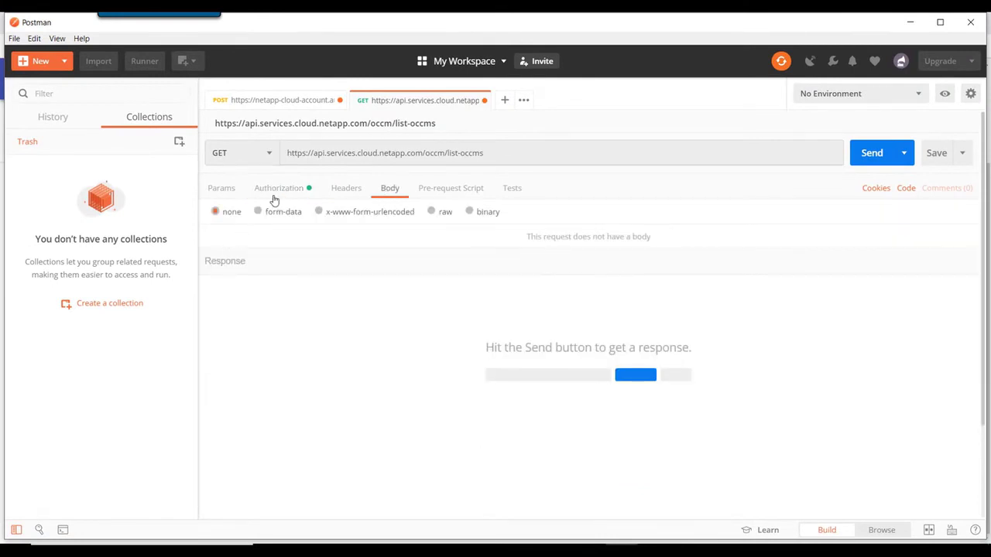
{"action": "left_click", "coordinate": [338, 195]}
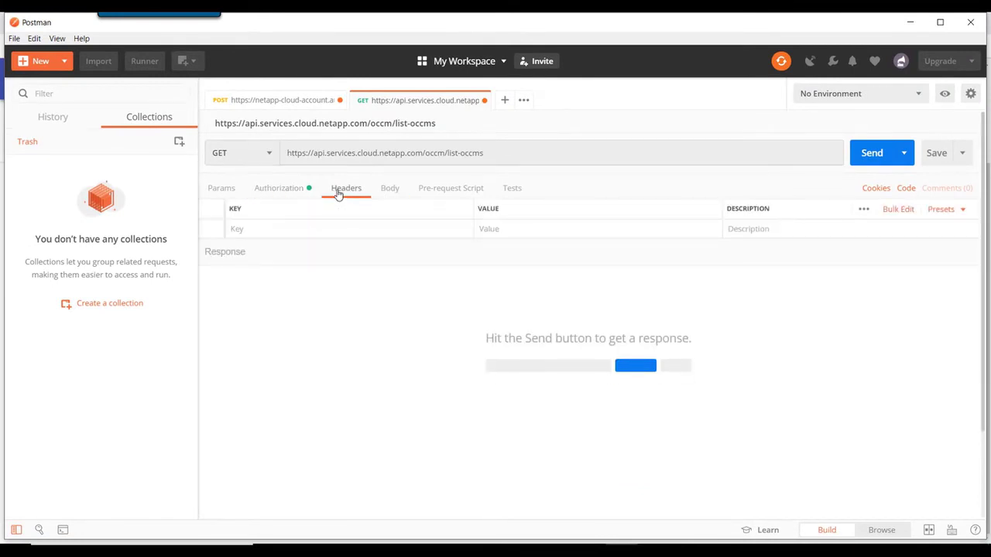
{"action": "left_click", "coordinate": [279, 192]}
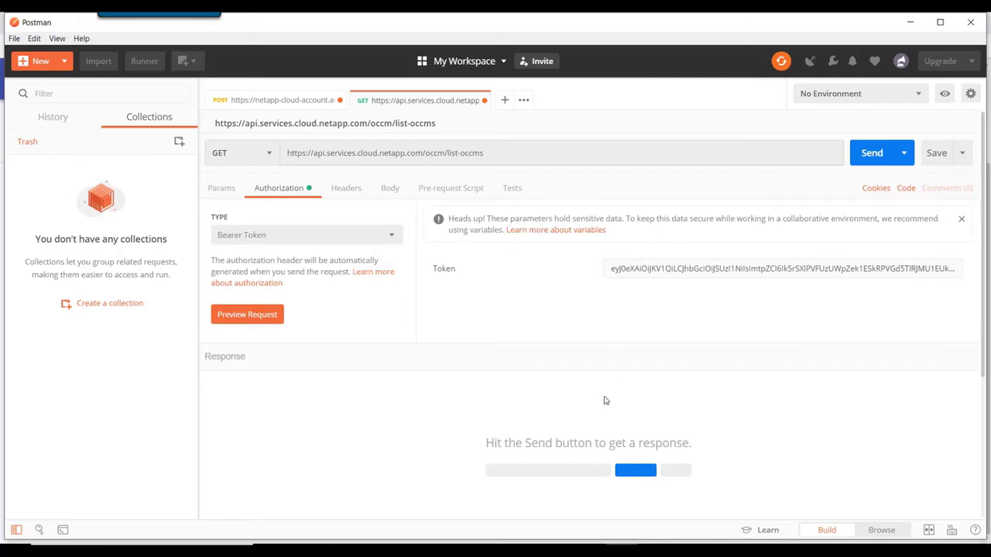
{"action": "left_click", "coordinate": [863, 159]}
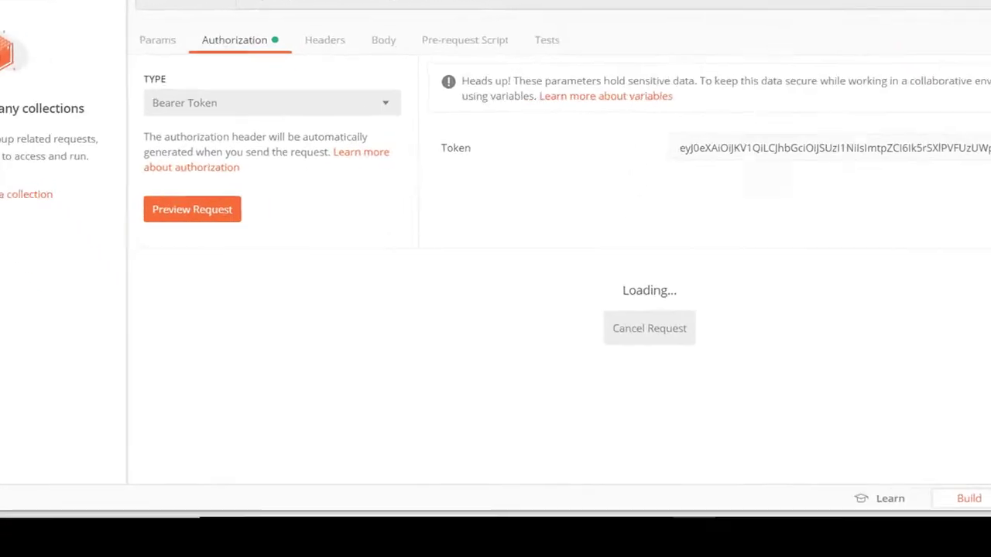
{"action": "scroll", "coordinate": [491, 295], "scroll_direction": "down", "scroll_amount": 1}
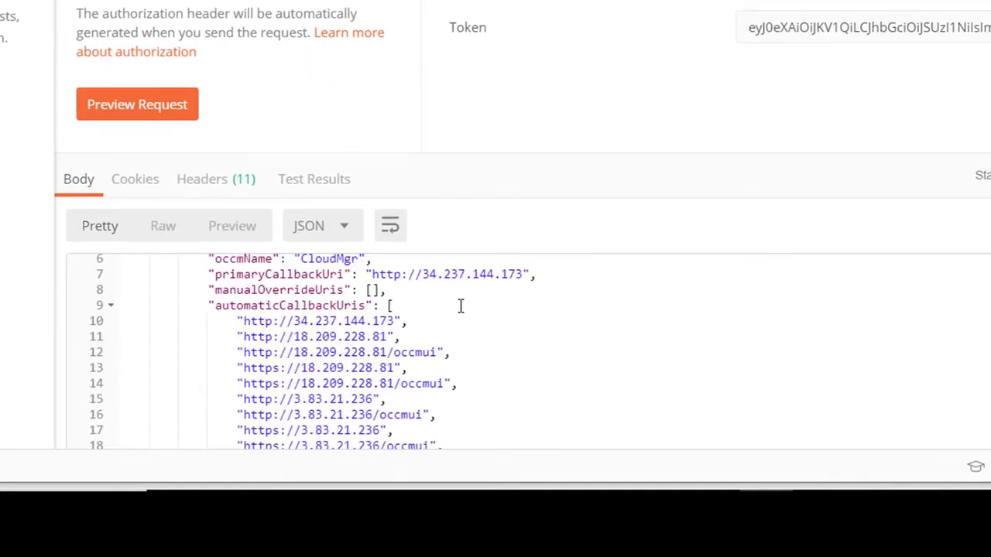
{"action": "scroll", "coordinate": [460, 305], "scroll_direction": "up", "scroll_amount": 1}
{"action": "double_click", "coordinate": [310, 340]}
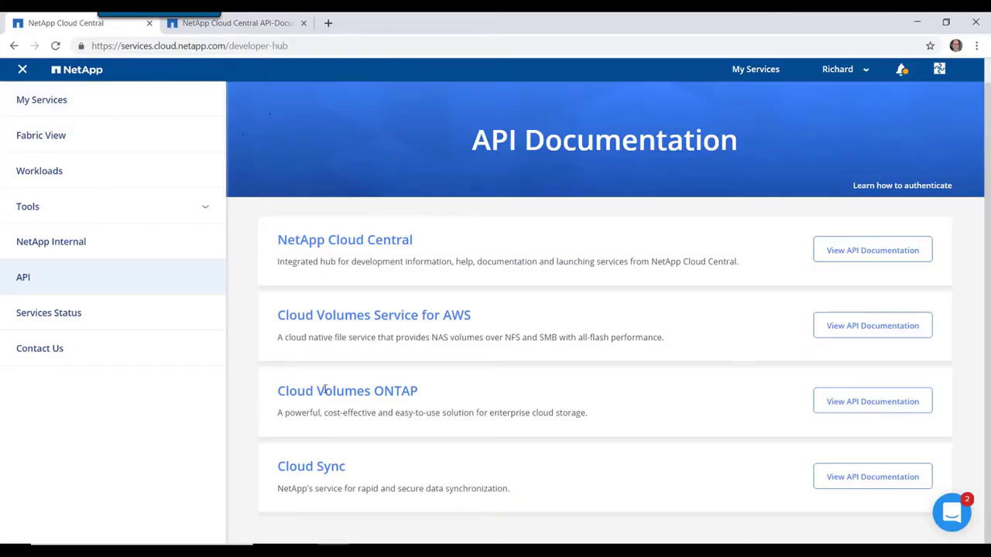
Open the Cloud Volumes ONTAP API documentation and read the API endpoint section for the base URL format
{"action": "left_click", "coordinate": [837, 409]}
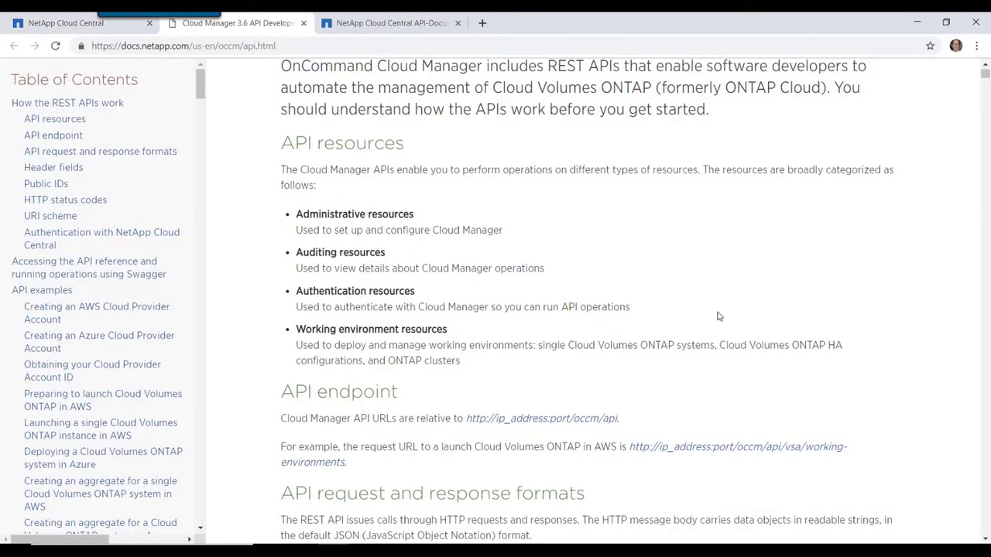
{"action": "scroll", "coordinate": [718, 316], "scroll_direction": "down", "scroll_amount": 1}
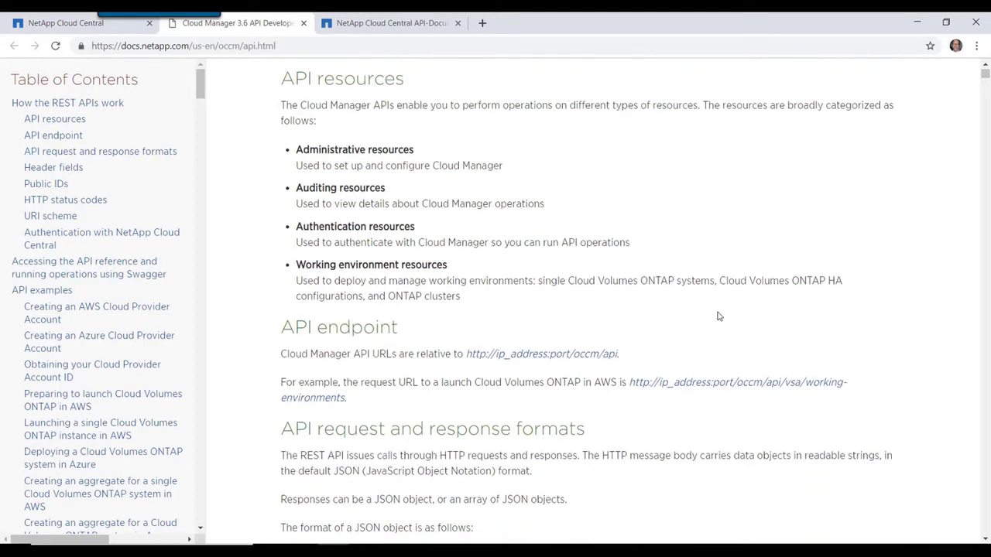
{"action": "scroll", "coordinate": [720, 316], "scroll_direction": "down", "scroll_amount": 2}
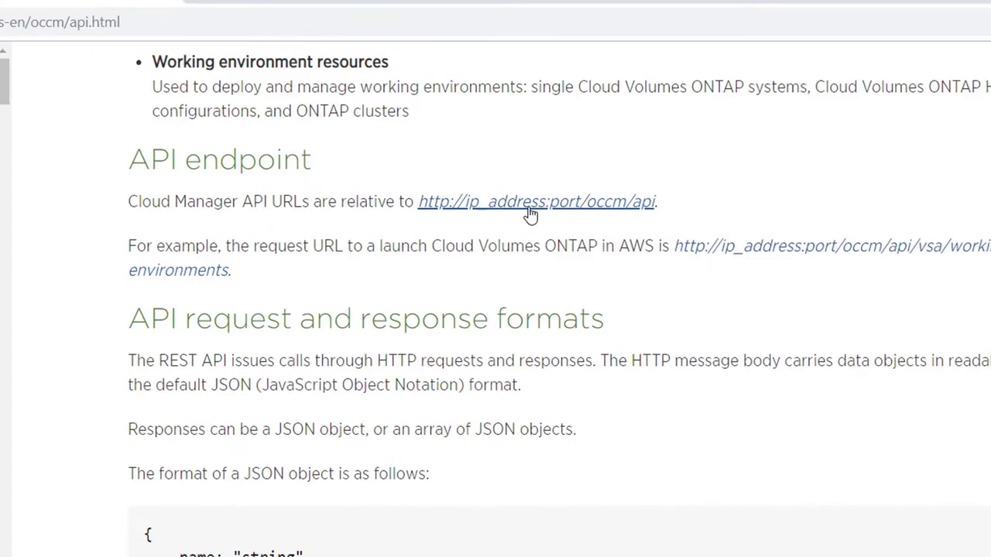
{"action": "scroll", "coordinate": [530, 232], "scroll_direction": "down", "scroll_amount": 1}
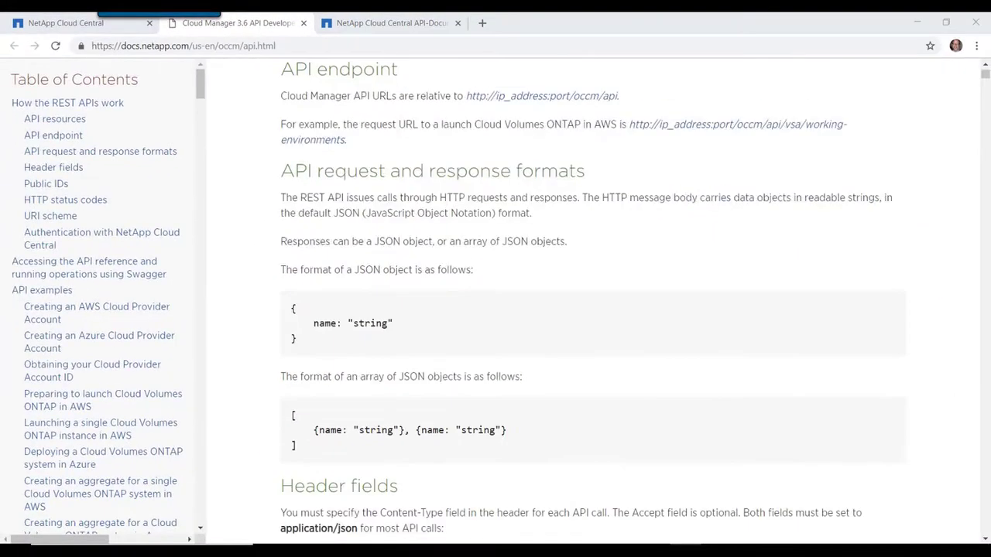
Open the API documentation from the Cloud Manager window and examine the vsa/working-environments entry among the ONTAP Cloud working environment operations
{"action": "left_click_drag", "start_coordinate": [990, 252], "coordinate": [559, 50]}
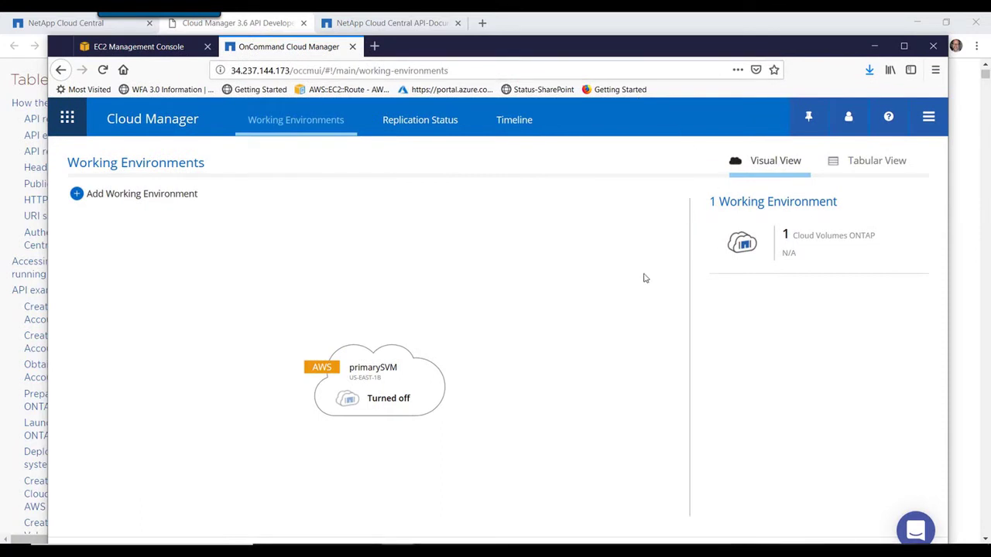
{"action": "left_click_drag", "start_coordinate": [717, 44], "coordinate": [725, 22]}
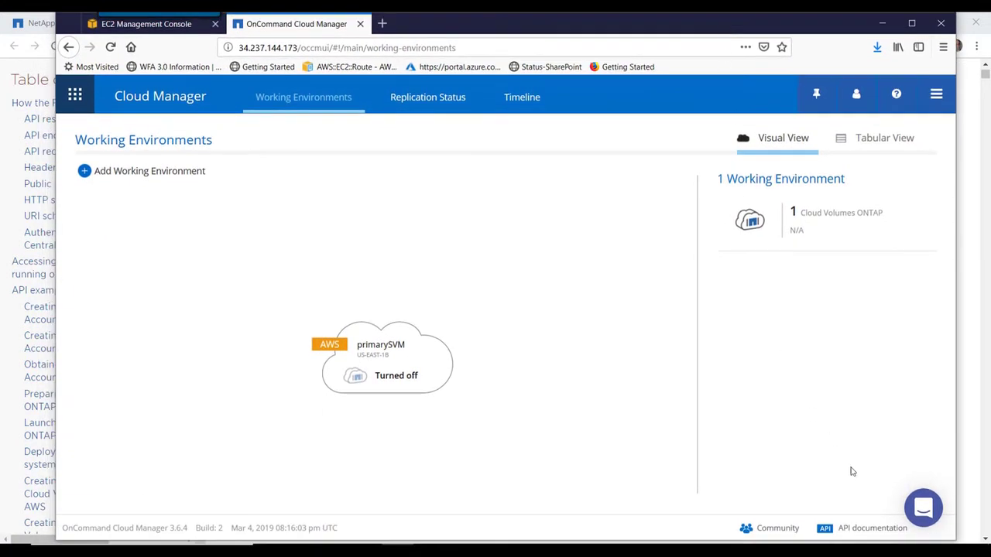
{"action": "left_click", "coordinate": [858, 530]}
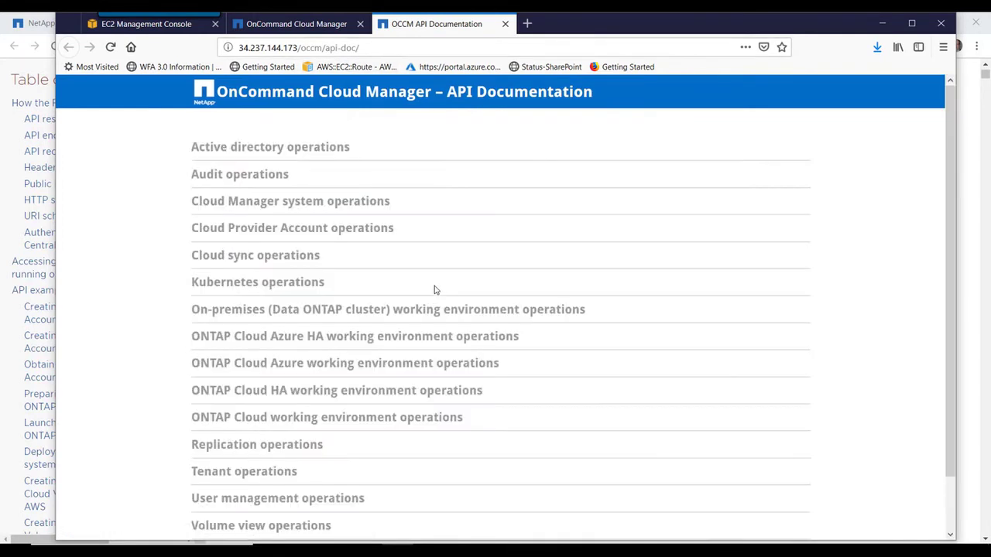
{"action": "left_click", "coordinate": [294, 419]}
{"action": "scroll", "coordinate": [331, 392], "scroll_direction": "down", "scroll_amount": 3}
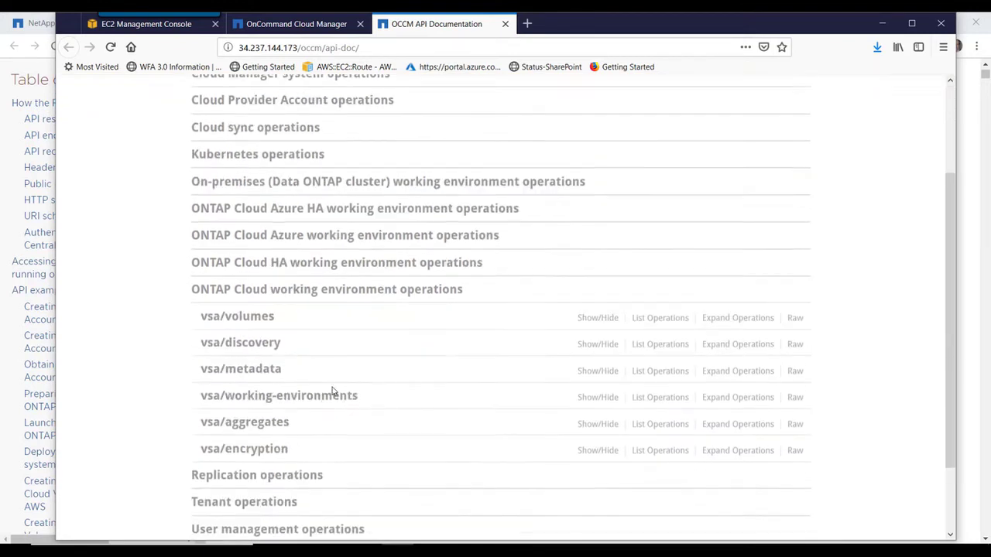
{"action": "left_click", "coordinate": [244, 390]}
{"action": "scroll", "coordinate": [325, 369], "scroll_direction": "down", "scroll_amount": 3}
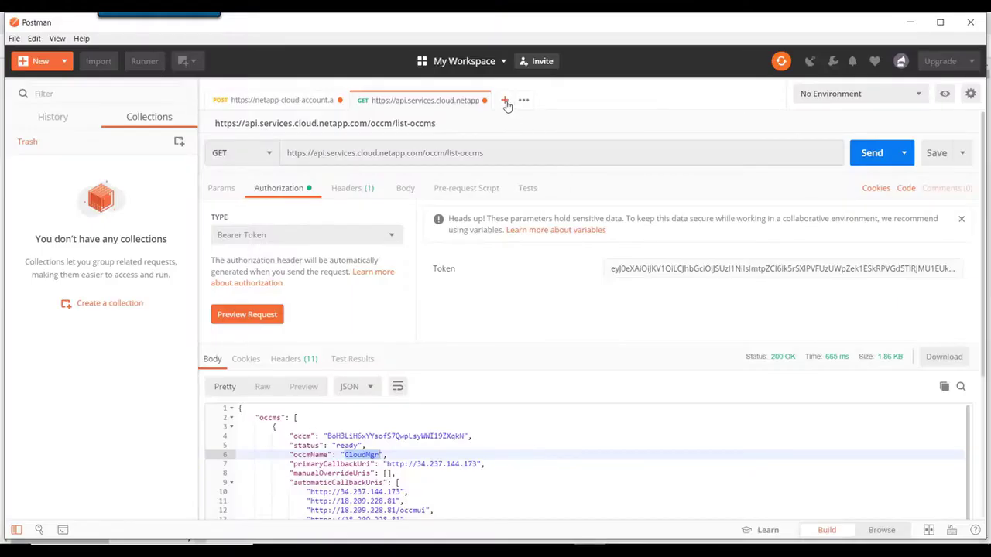
{"action": "left_click", "coordinate": [508, 101]}
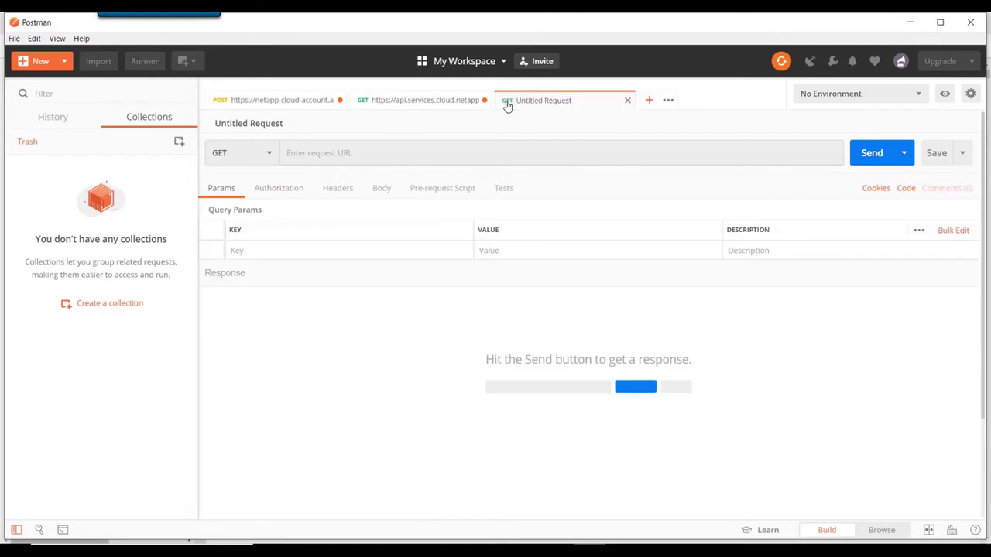
{"action": "left_click", "coordinate": [316, 151]}
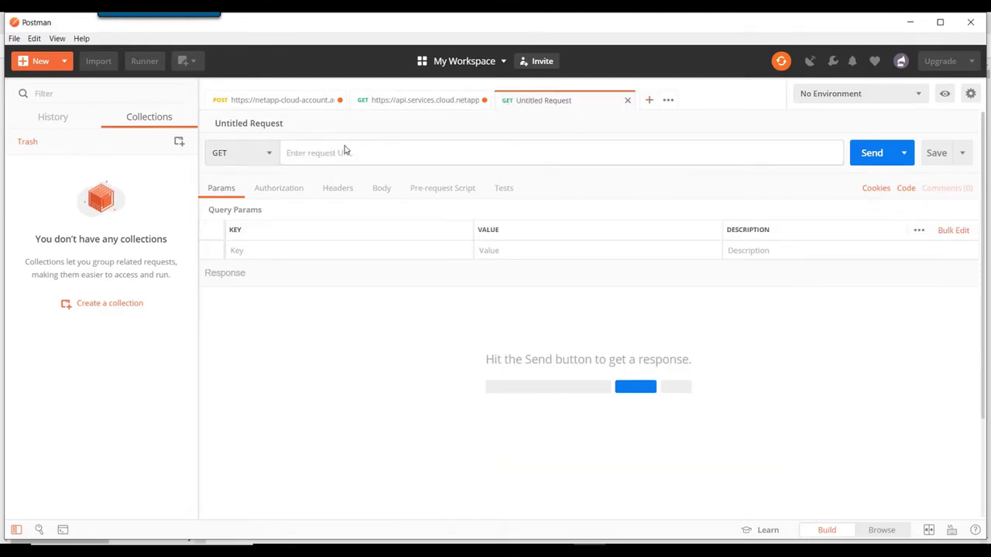
{"action": "type", "text": "http://34.237.144.173/occm/api/working-environments"}
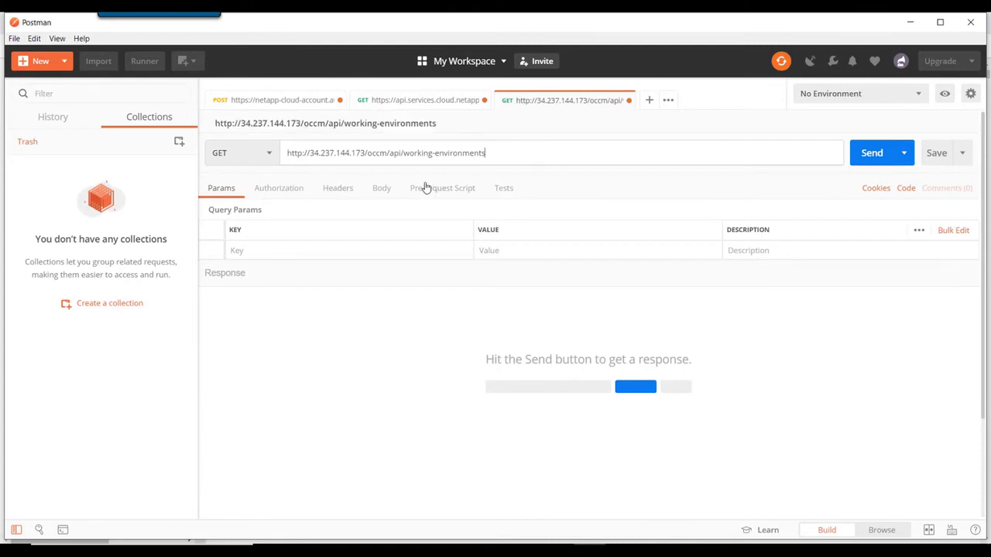
Set the working-environments request's authorization to Bearer Token and paste the Cloud Manager access token copied from the Visual Studio Code notes
{"action": "left_click", "coordinate": [300, 194]}
{"action": "left_click", "coordinate": [378, 237]}
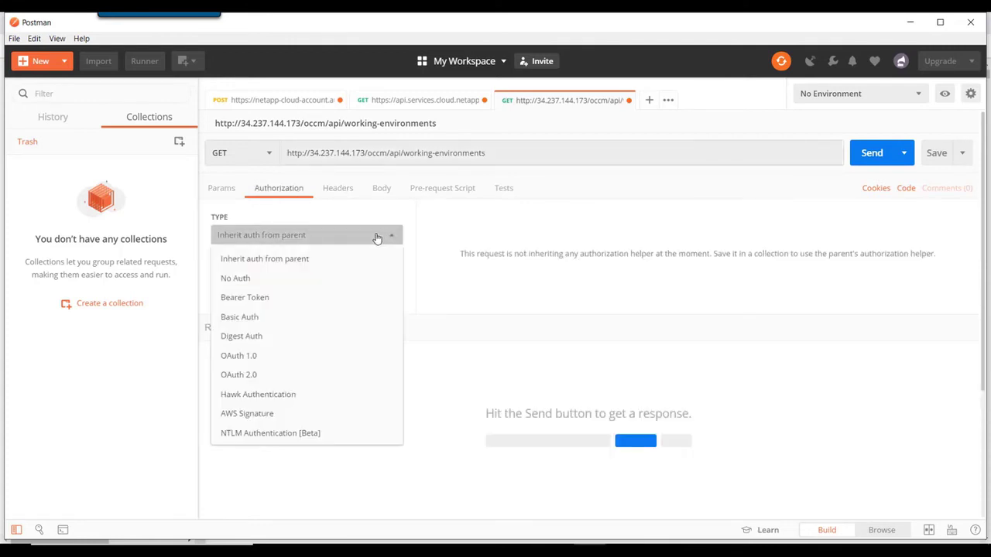
{"action": "left_click", "coordinate": [263, 302]}
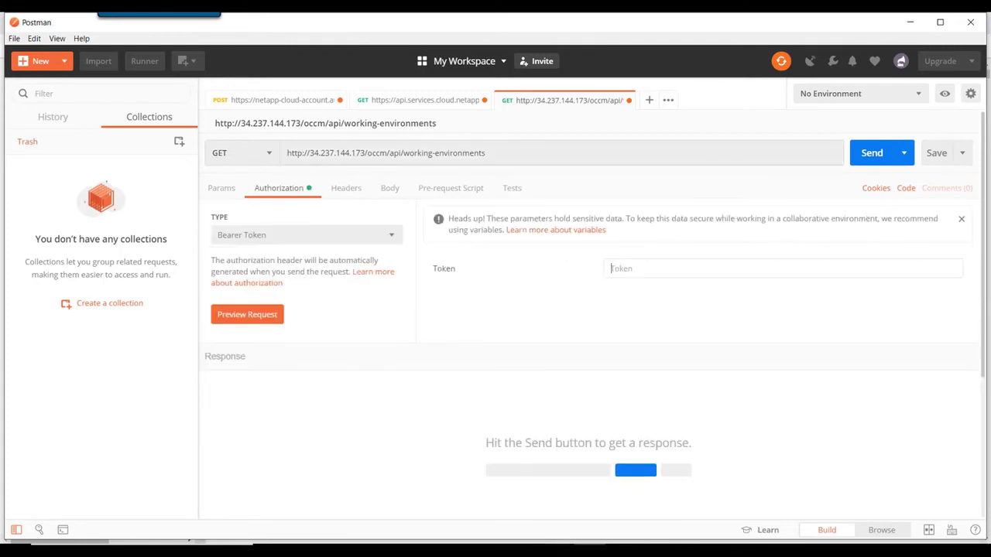
{"action": "key", "text": "alt+Tab"}
{"action": "left_click", "coordinate": [256, 281]}
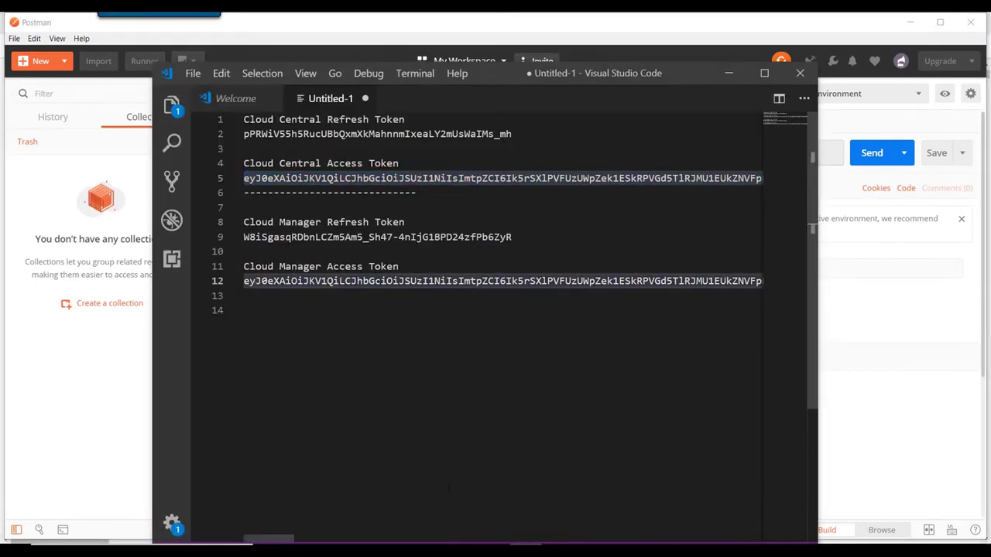
{"action": "left_click_drag", "start_coordinate": [243, 281], "coordinate": [777, 280]}
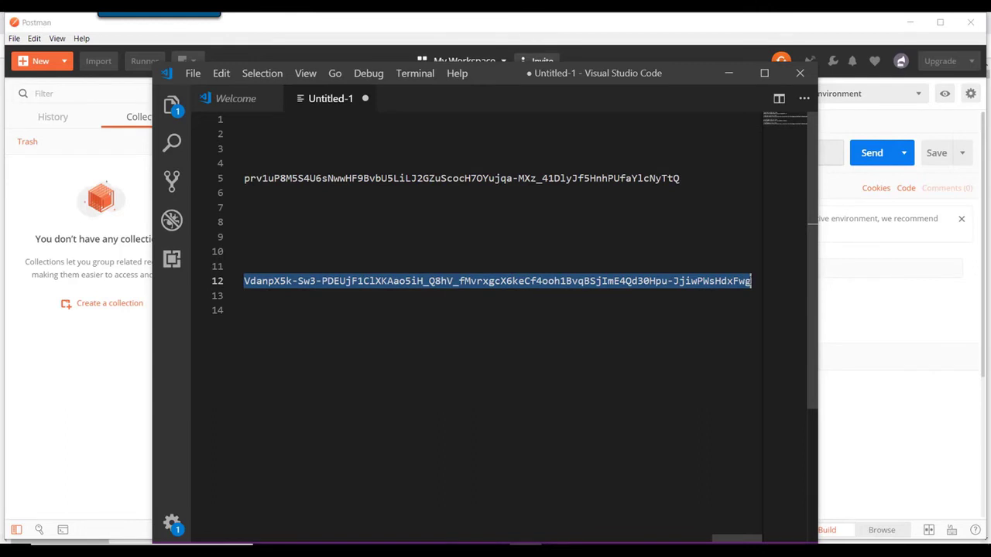
{"action": "right_click", "coordinate": [519, 282]}
{"action": "left_click", "coordinate": [585, 343]}
{"action": "key", "text": "alt+Tab"}
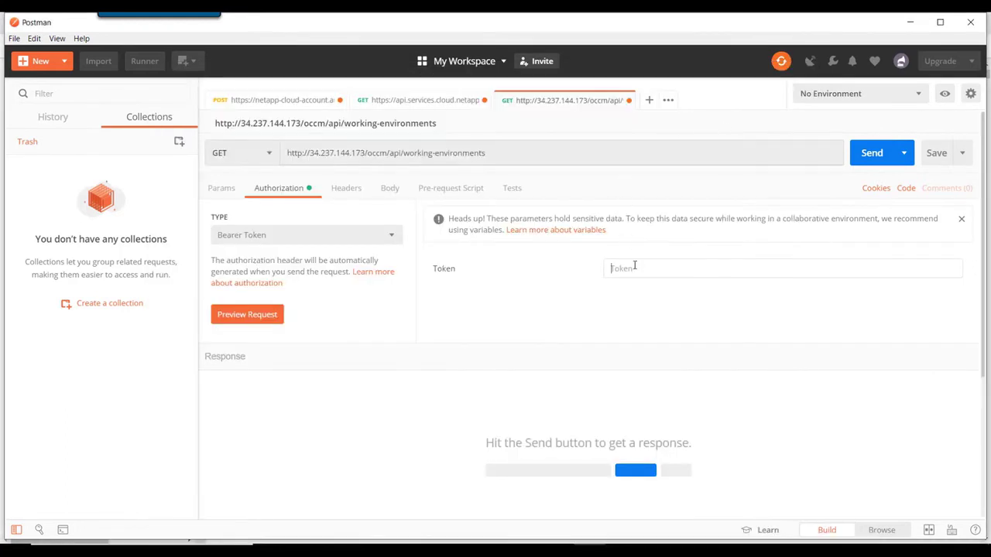
{"action": "key", "text": "ctrl+v"}
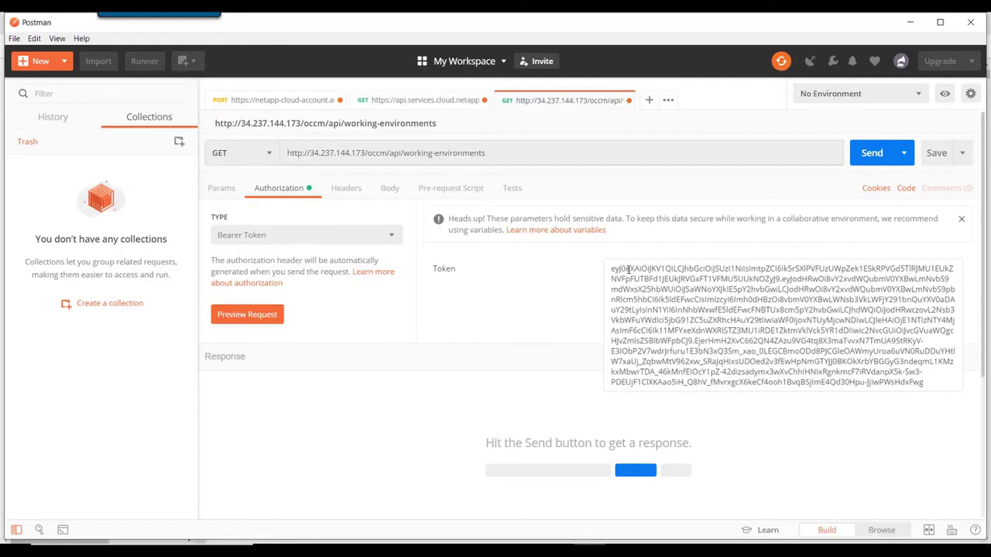
{"action": "left_click", "coordinate": [478, 412]}
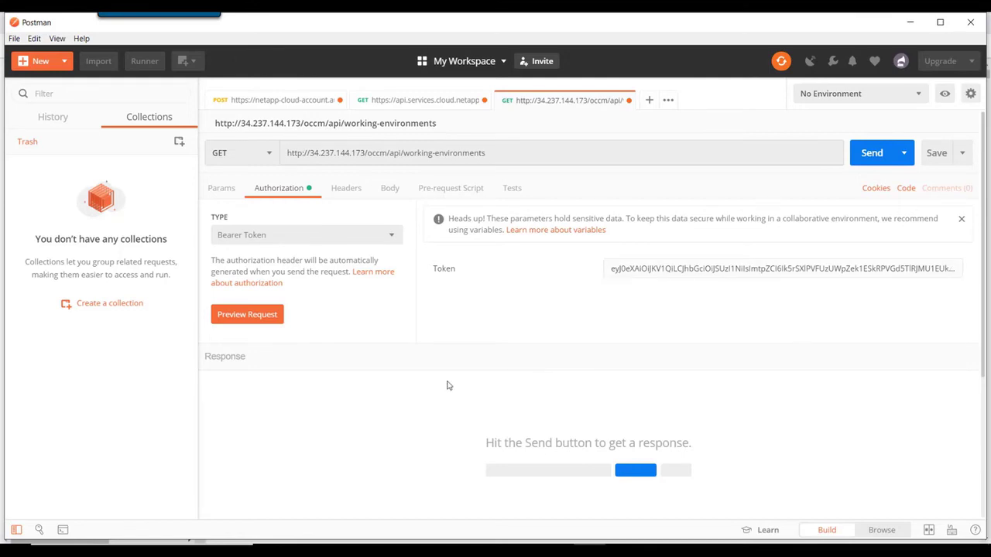
Send the working-environments request and examine the name and cloudProviderName fields in the JSON response
{"action": "left_click", "coordinate": [873, 154]}
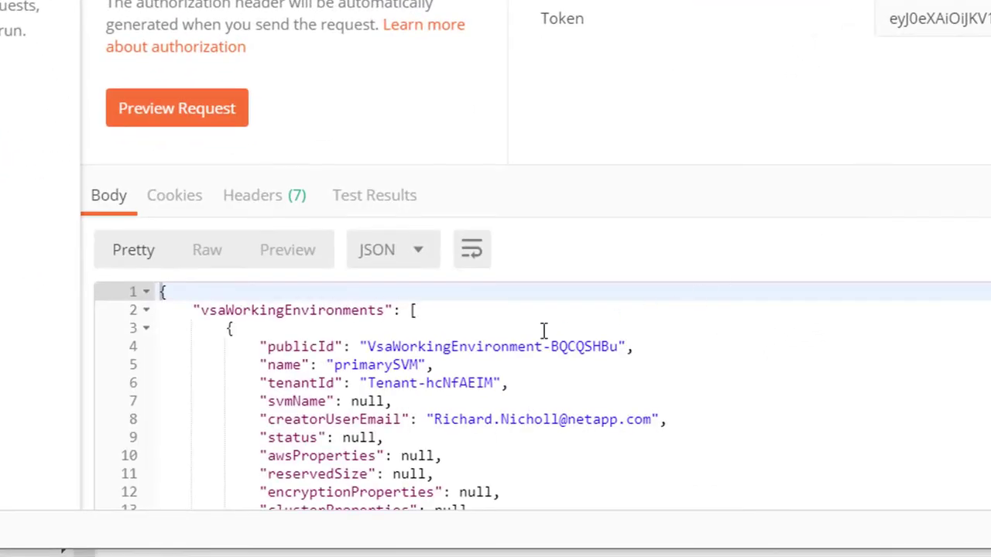
{"action": "left_click", "coordinate": [521, 330]}
{"action": "left_click", "coordinate": [345, 365]}
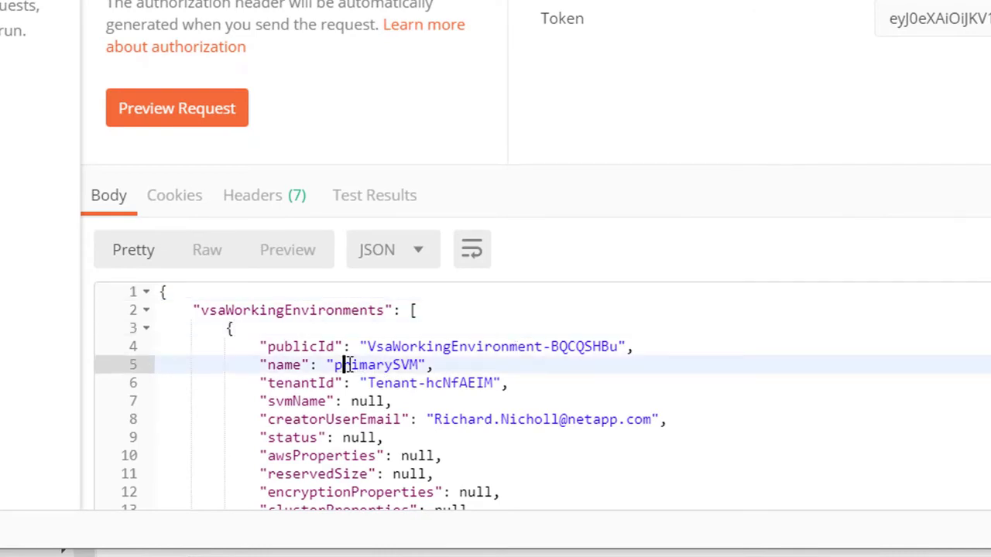
{"action": "double_click", "coordinate": [345, 365]}
{"action": "left_click", "coordinate": [435, 364]}
{"action": "scroll", "coordinate": [708, 421], "scroll_direction": "down", "scroll_amount": 1}
{"action": "scroll", "coordinate": [708, 421], "scroll_direction": "down", "scroll_amount": 3}
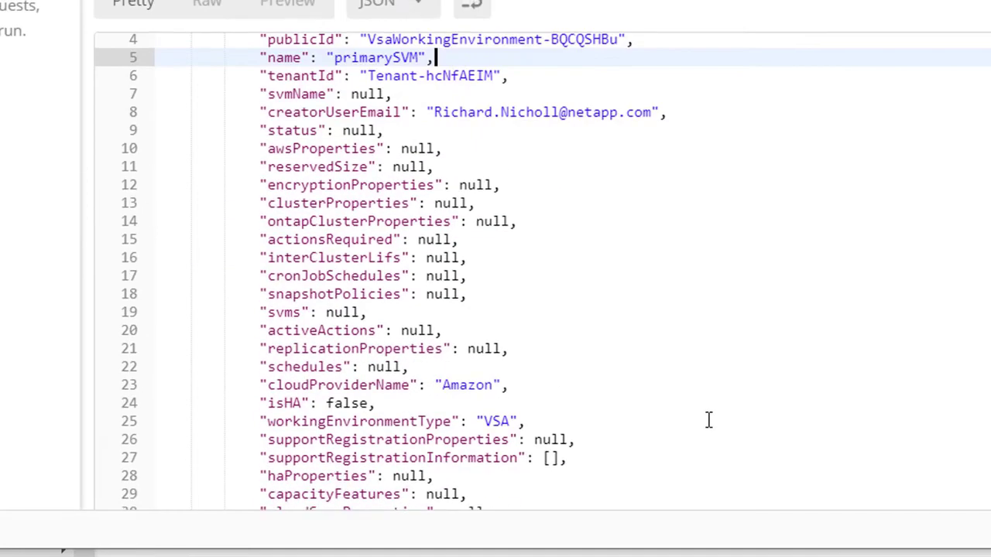
{"action": "scroll", "coordinate": [707, 411], "scroll_direction": "down", "scroll_amount": 2}
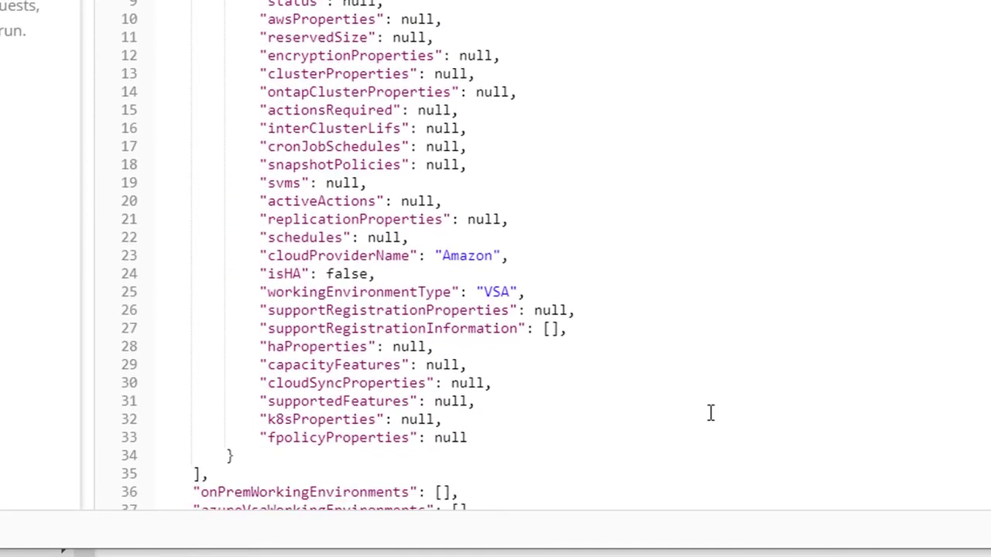
{"action": "left_click", "coordinate": [453, 257]}
{"action": "scroll", "coordinate": [632, 285], "scroll_direction": "down", "scroll_amount": 1}
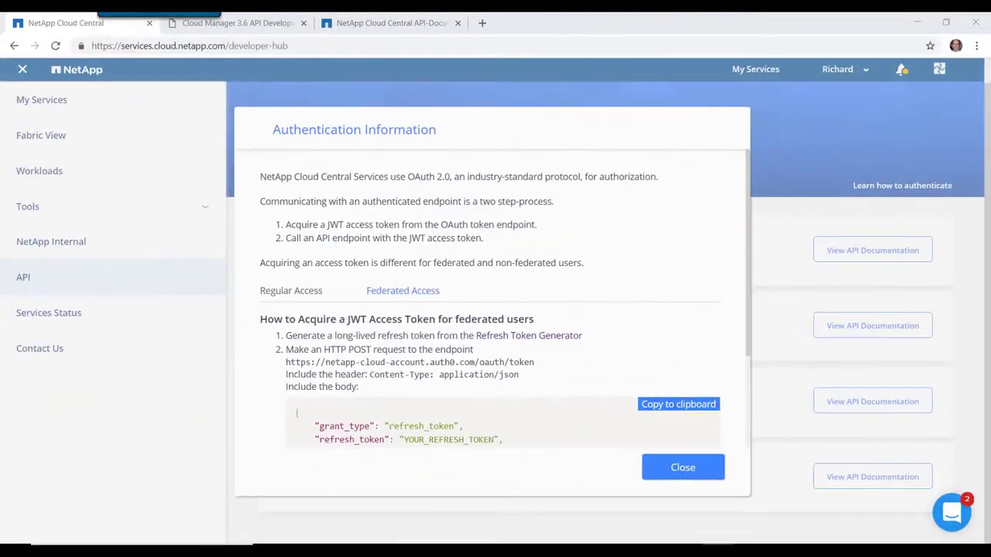
Examine the Regular Access instructions for acquiring a JWT access token, including the request body and the note on different audience or clientID
{"action": "left_click", "coordinate": [306, 294]}
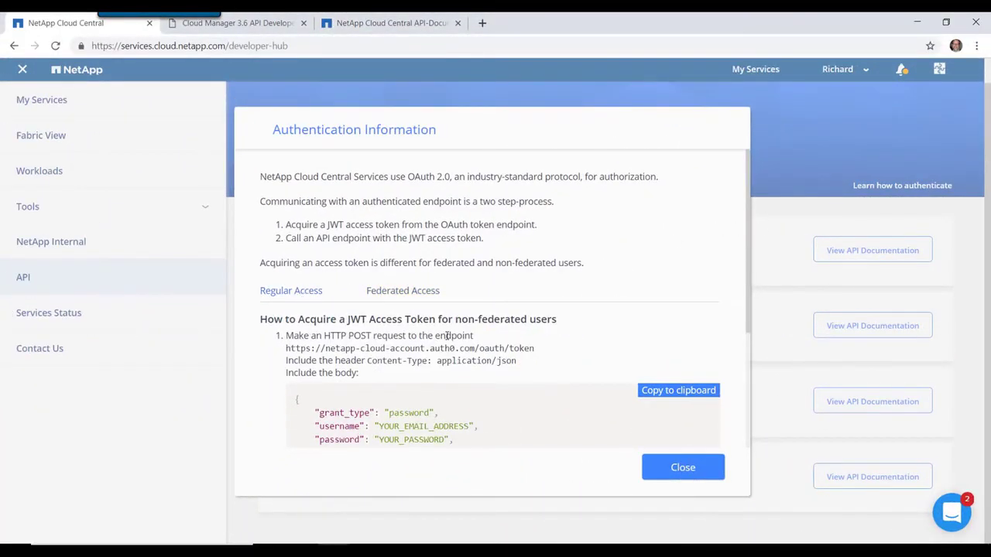
{"action": "scroll", "coordinate": [458, 346], "scroll_direction": "down", "scroll_amount": 1}
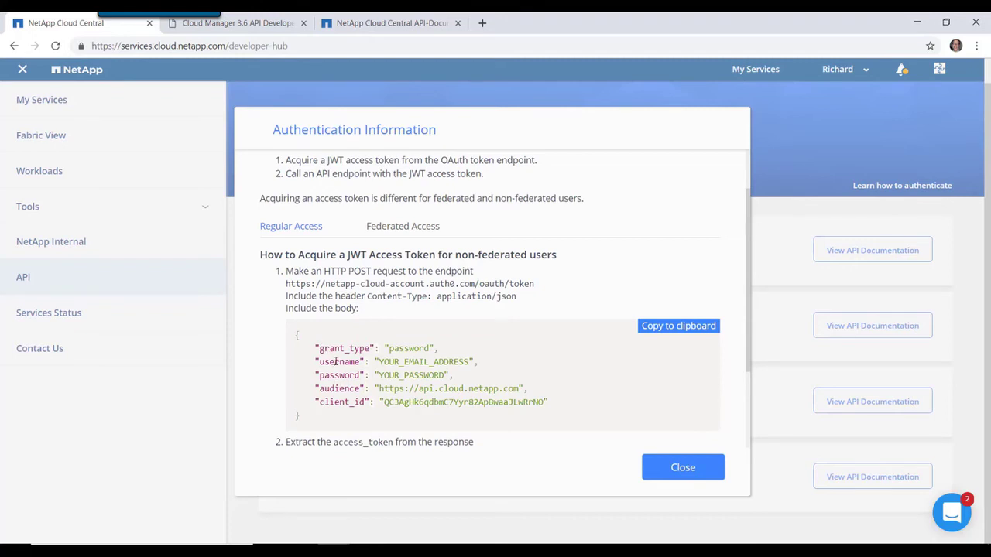
{"action": "scroll", "coordinate": [464, 341], "scroll_direction": "down", "scroll_amount": 1}
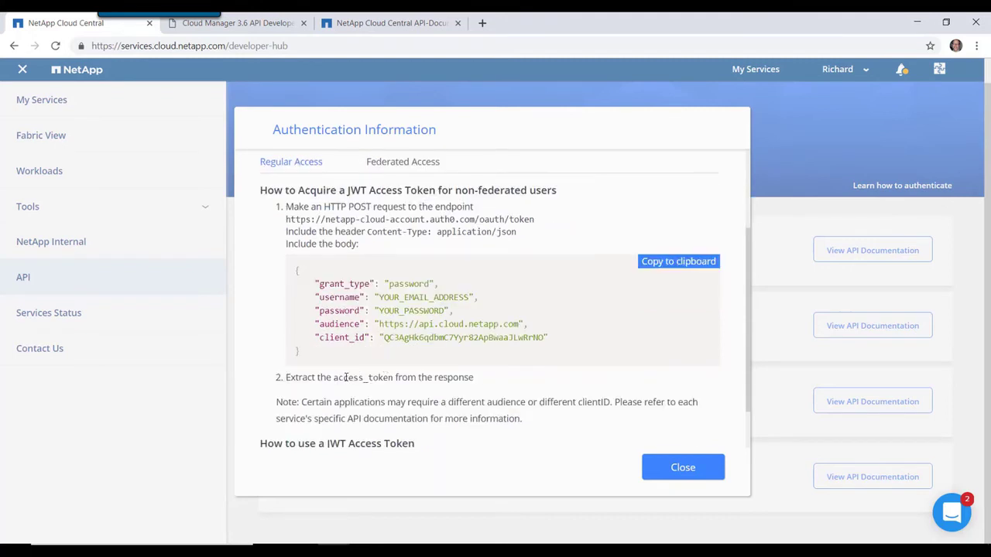
{"action": "mouse_move", "coordinate": [415, 327]}
{"action": "left_mouse_down"}
{"action": "mouse_move", "coordinate": [558, 347]}
{"action": "mouse_move", "coordinate": [428, 333]}
{"action": "left_mouse_up"}
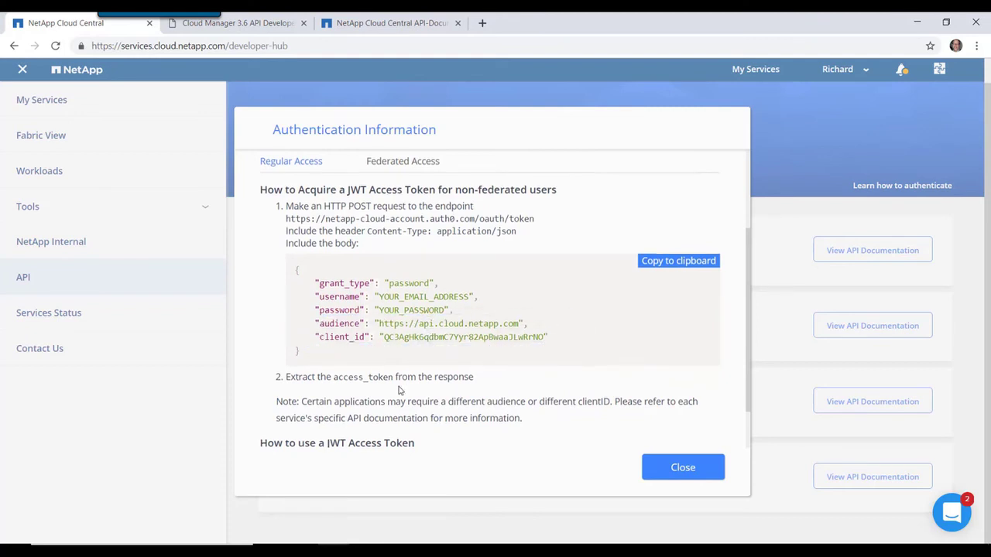
{"action": "scroll", "coordinate": [400, 387], "scroll_direction": "down", "scroll_amount": 1}
{"action": "left_click_drag", "start_coordinate": [302, 343], "coordinate": [614, 343]}
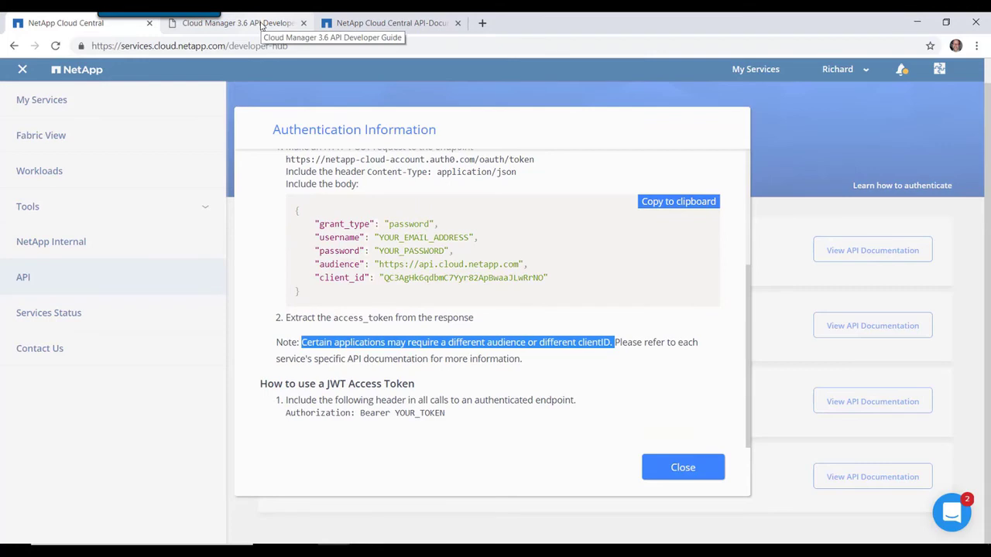
Open the Cloud Manager 3.6 API Developer Guide and examine the curl example under Authentication with NetApp Cloud Central
{"action": "left_click", "coordinate": [262, 27]}
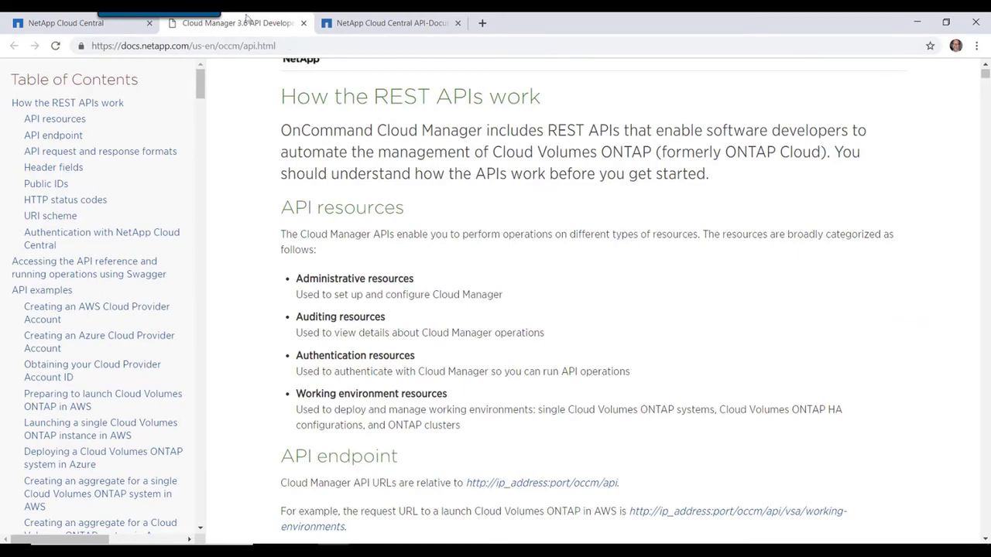
{"action": "scroll", "coordinate": [373, 273], "scroll_direction": "down", "scroll_amount": 15}
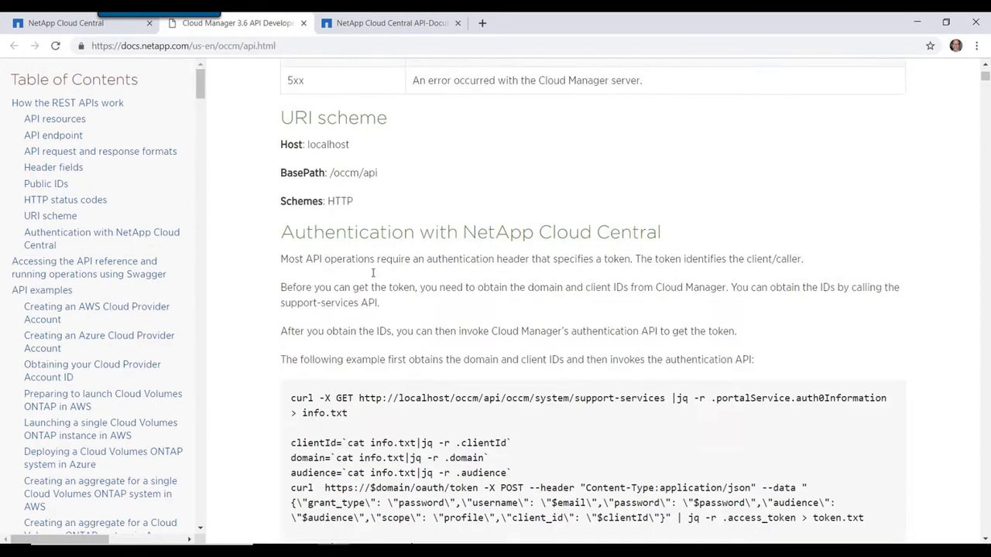
{"action": "scroll", "coordinate": [373, 273], "scroll_direction": "down", "scroll_amount": 4}
{"action": "scroll", "coordinate": [373, 272], "scroll_direction": "up", "scroll_amount": 2}
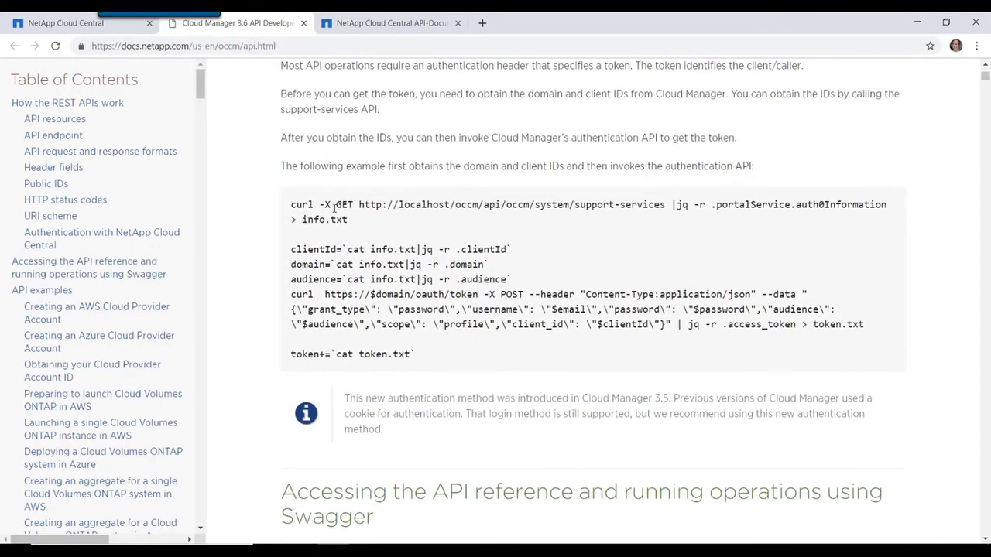
{"action": "scroll", "coordinate": [334, 205], "scroll_direction": "up", "scroll_amount": 2}
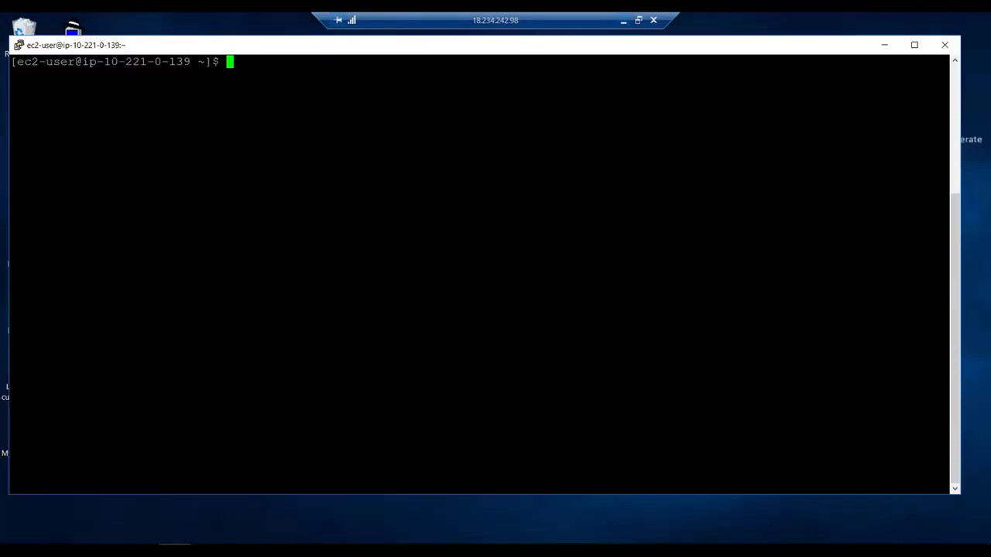
{"action": "type", "text": "curl -X GET http://10.221.24.23/occm/api/occm/system/support-services |jq -r .portalService.auth0Information >info.txt"}
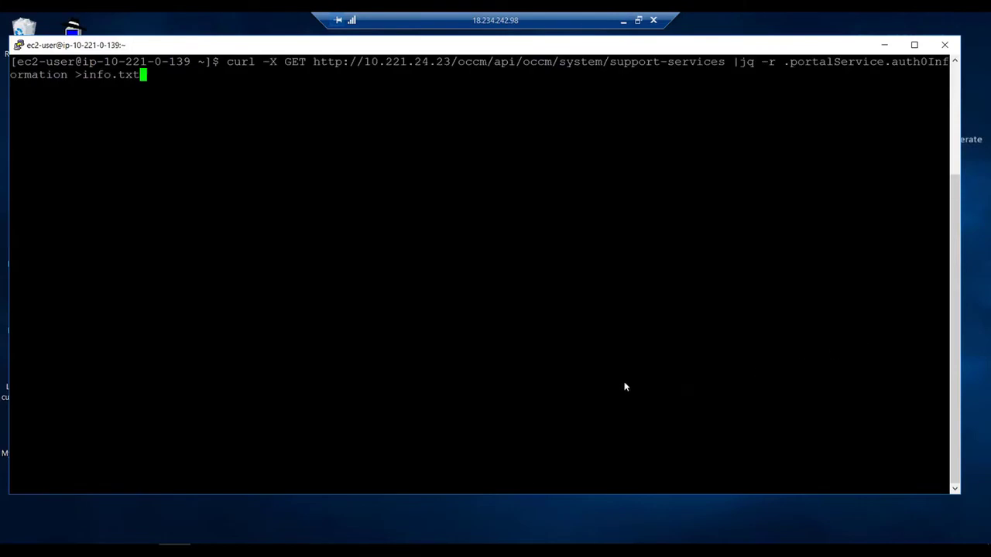
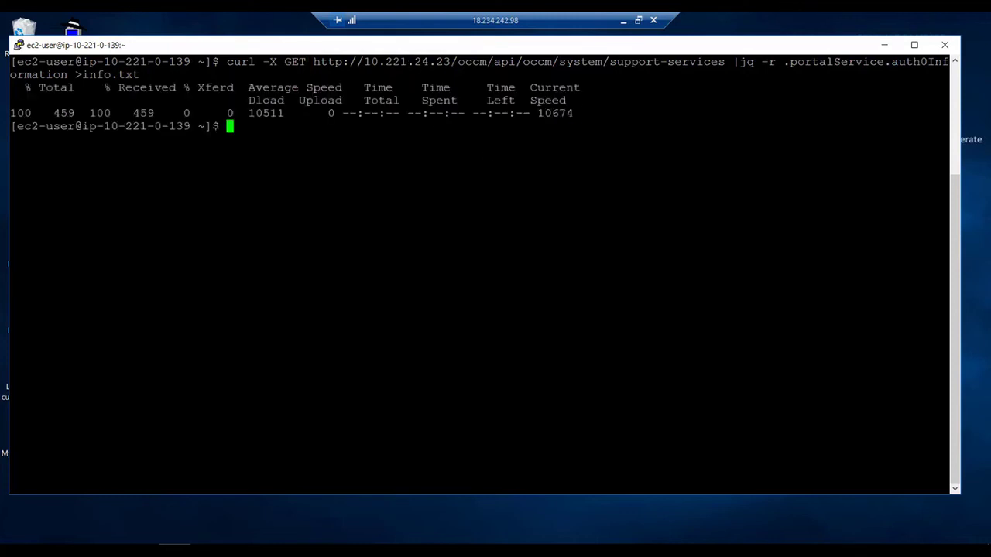
{"action": "type", "text": "cat info.txt"}
{"action": "key", "text": "Return"}
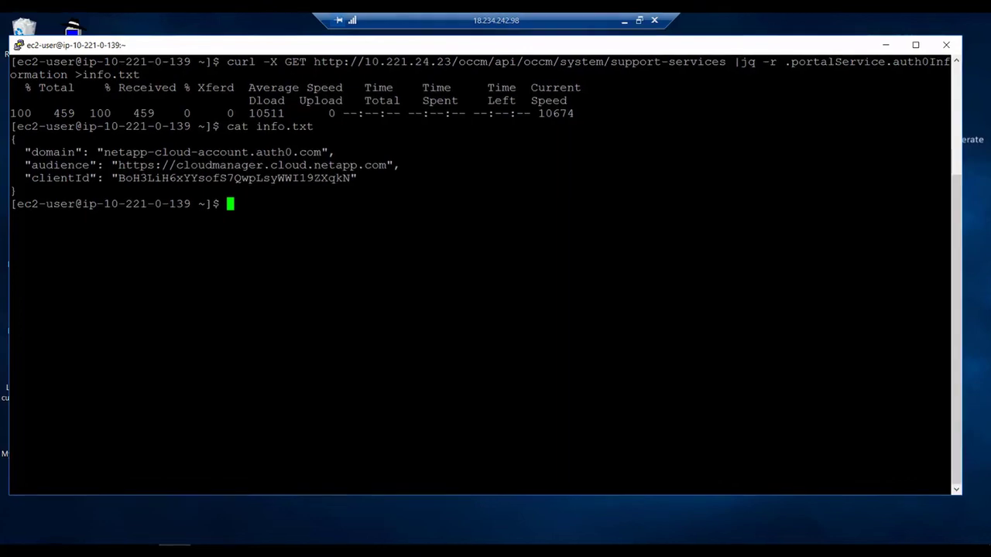
Compare the audience, clientId and domain entries in info.txt with the audience and client_id lines of Cloud Central's Regular Access request body
{"action": "double_click", "coordinate": [55, 165]}
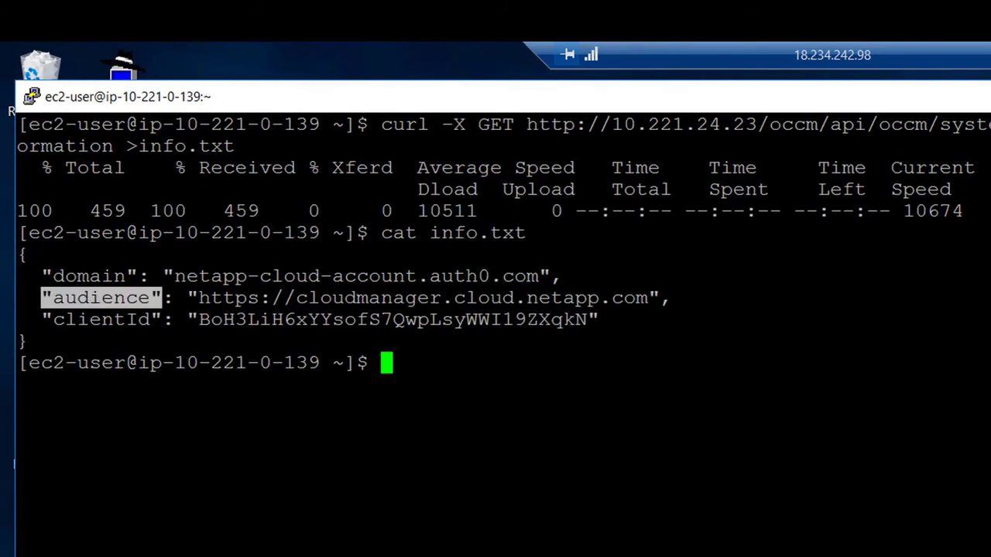
{"action": "double_click", "coordinate": [86, 319]}
{"action": "double_click", "coordinate": [97, 276]}
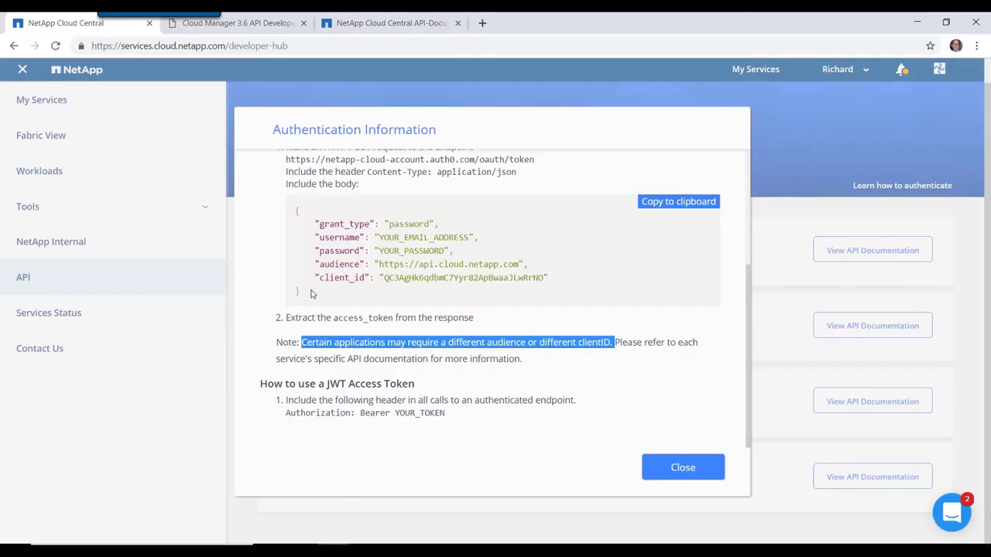
{"action": "left_click_drag", "start_coordinate": [318, 264], "coordinate": [545, 278]}
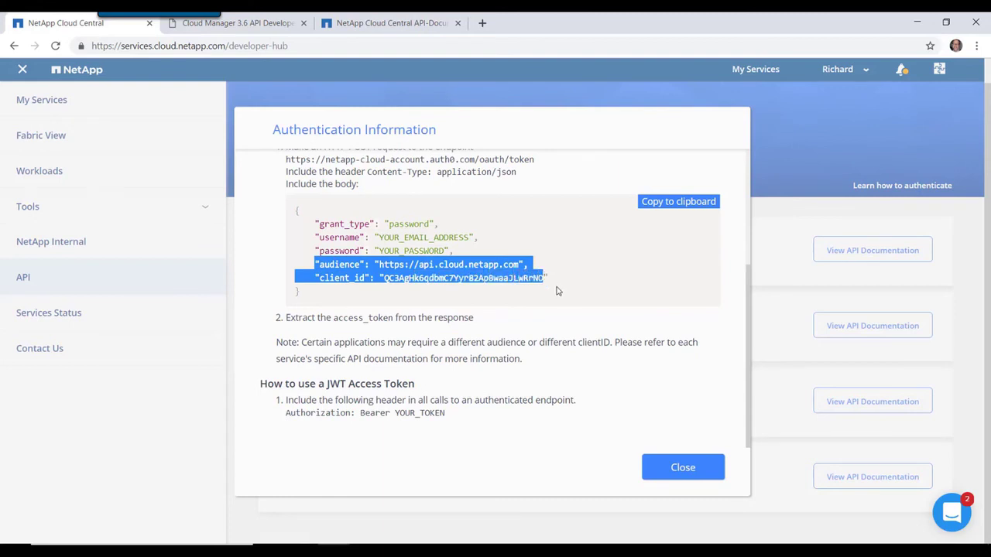
{"action": "left_click", "coordinate": [566, 293]}
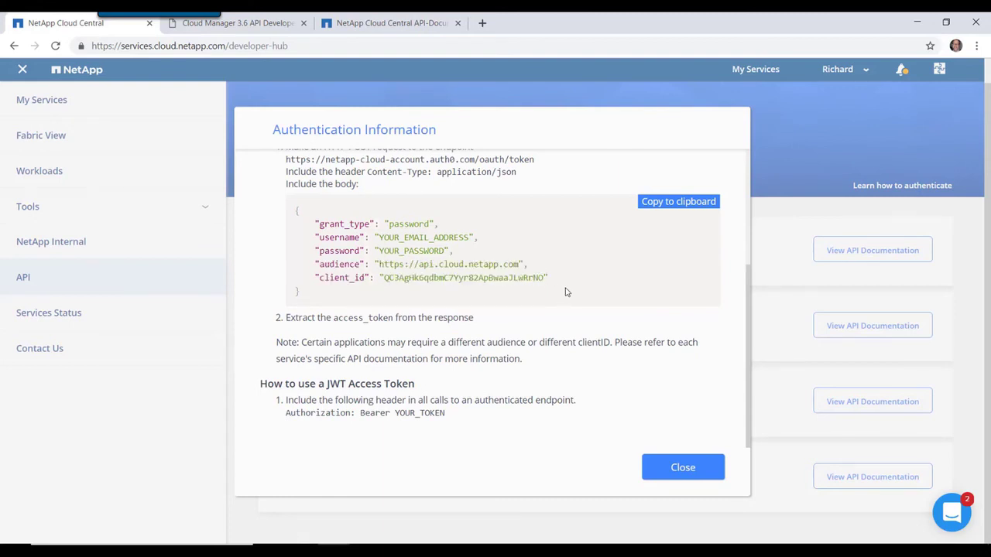